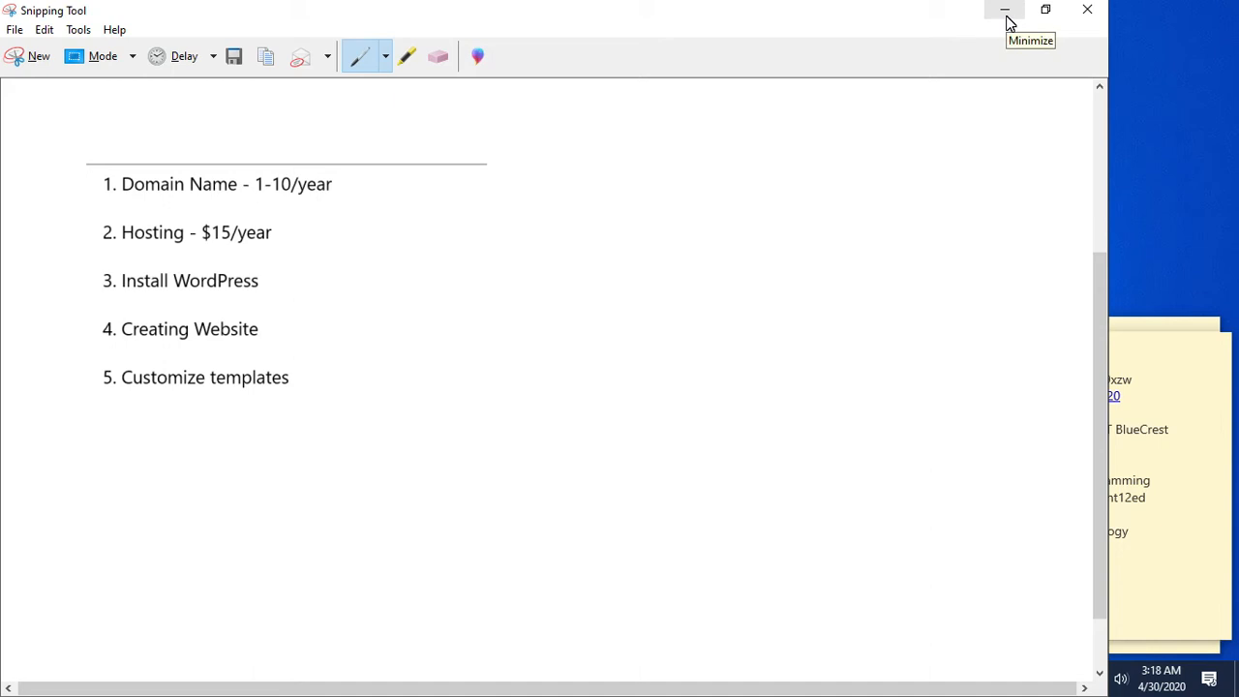
# Minimize the steps list and bring Chrome's 'bitnami wordpress download' search results forward
pyautogui.click(1006, 21)
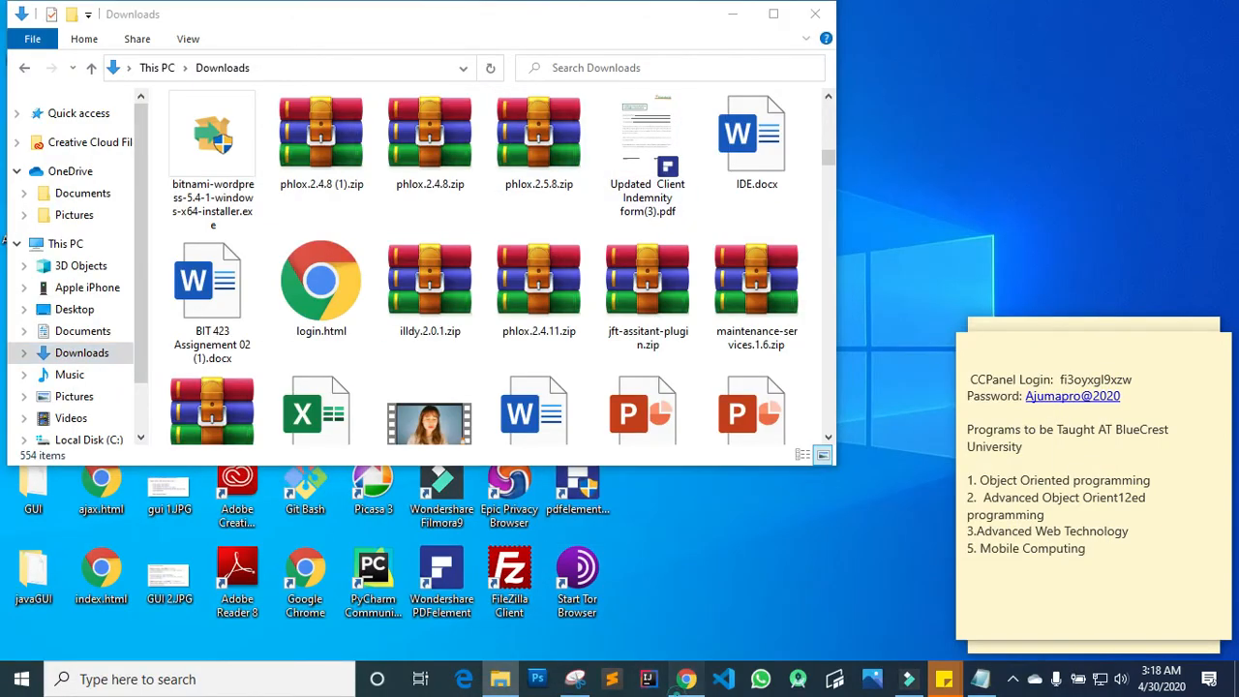
pyautogui.click(686, 678)
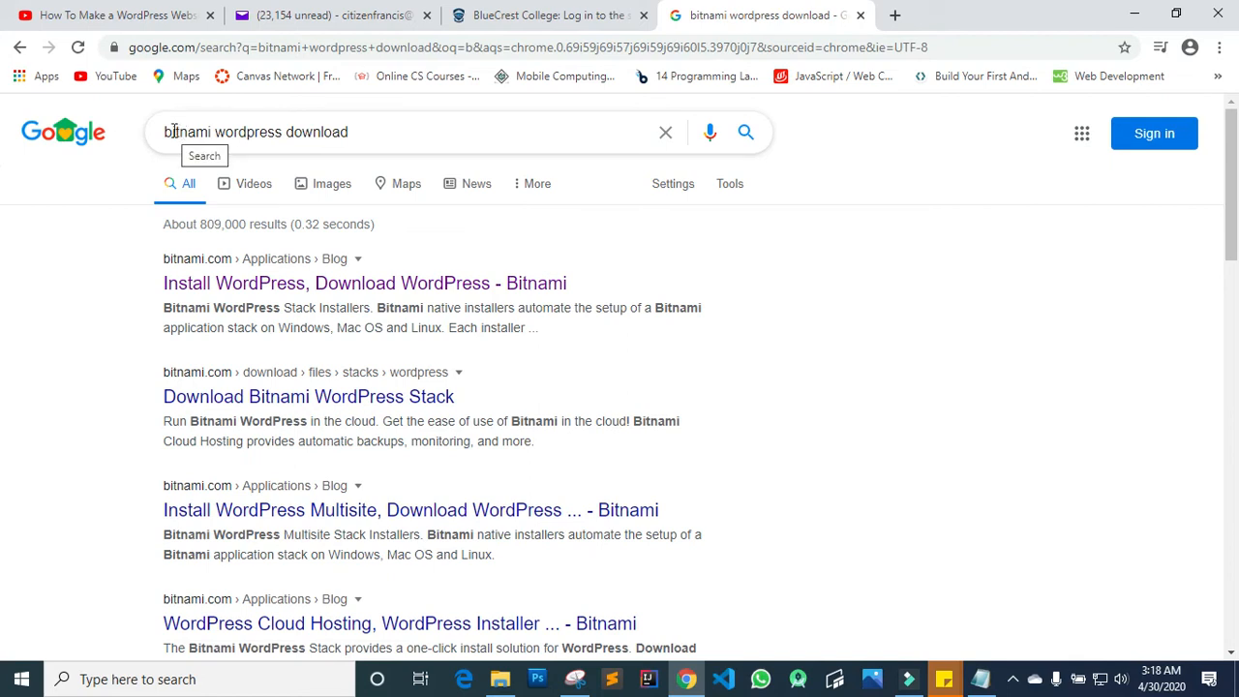
# Open the 'Install WordPress, Download WordPress - Bitnami' result and scroll through the page
pyautogui.click(334, 290)
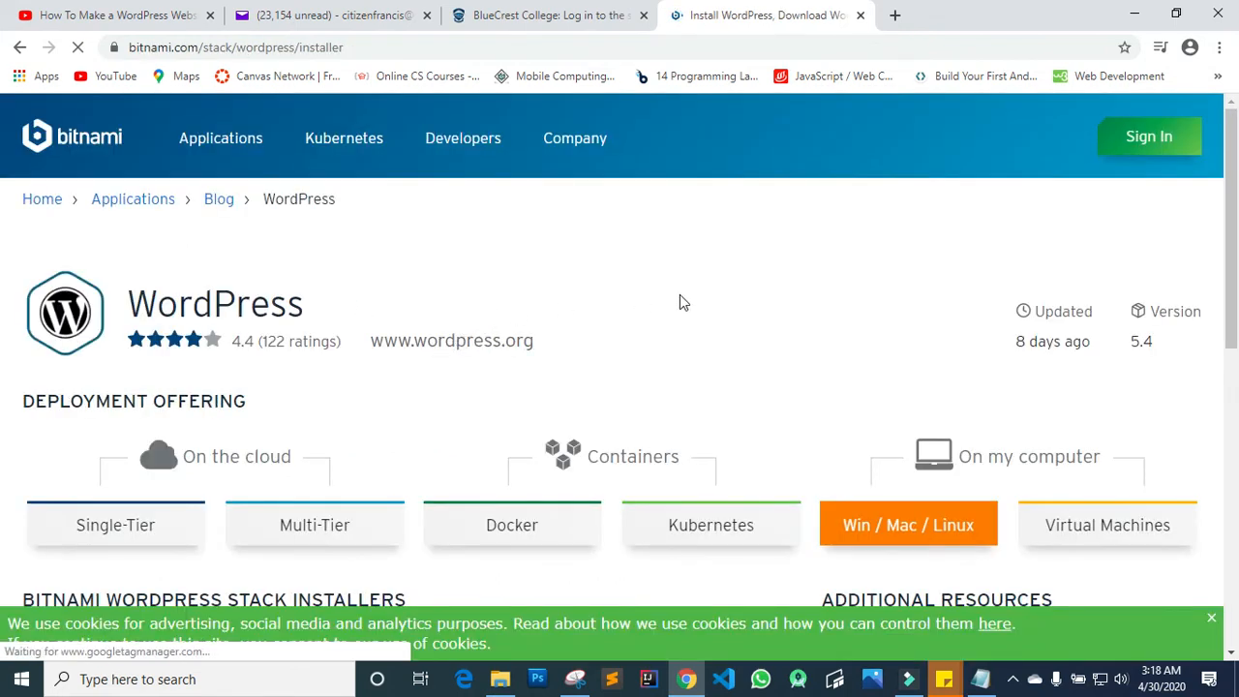
pyautogui.scroll(-4, 680, 298)
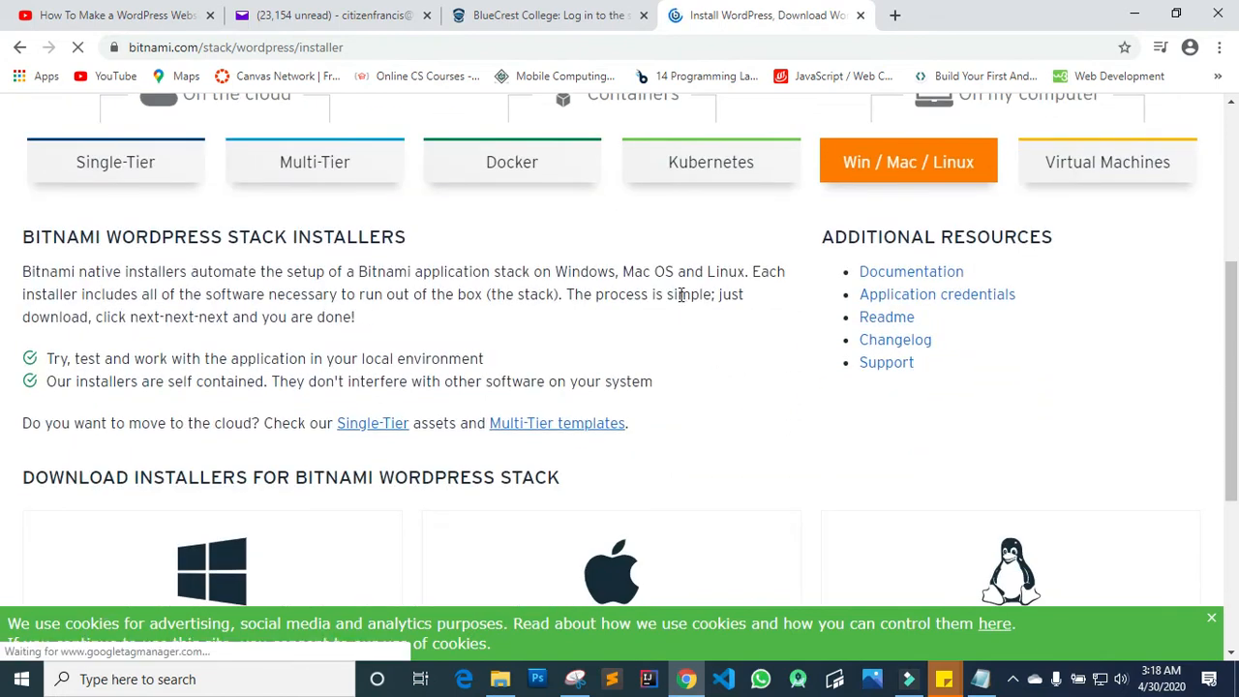
pyautogui.scroll(3, 677, 291)
pyautogui.scroll(1, 677, 287)
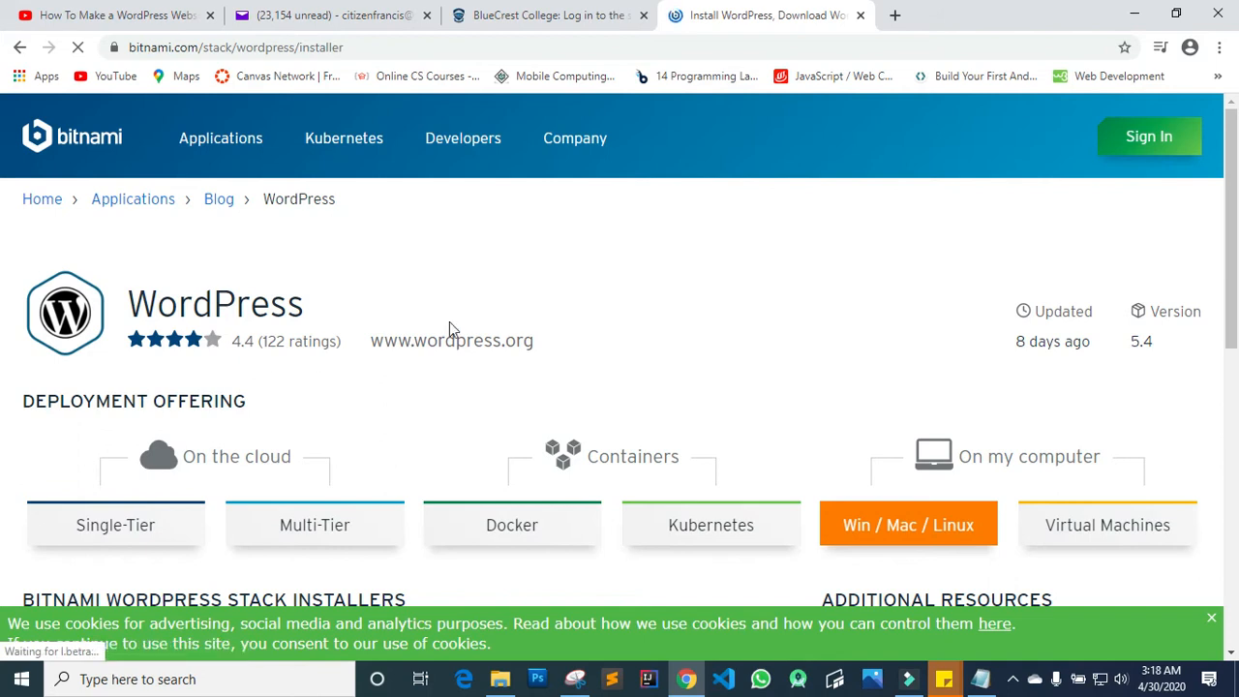
pyautogui.scroll(-1, 651, 295)
pyautogui.scroll(-2, 650, 289)
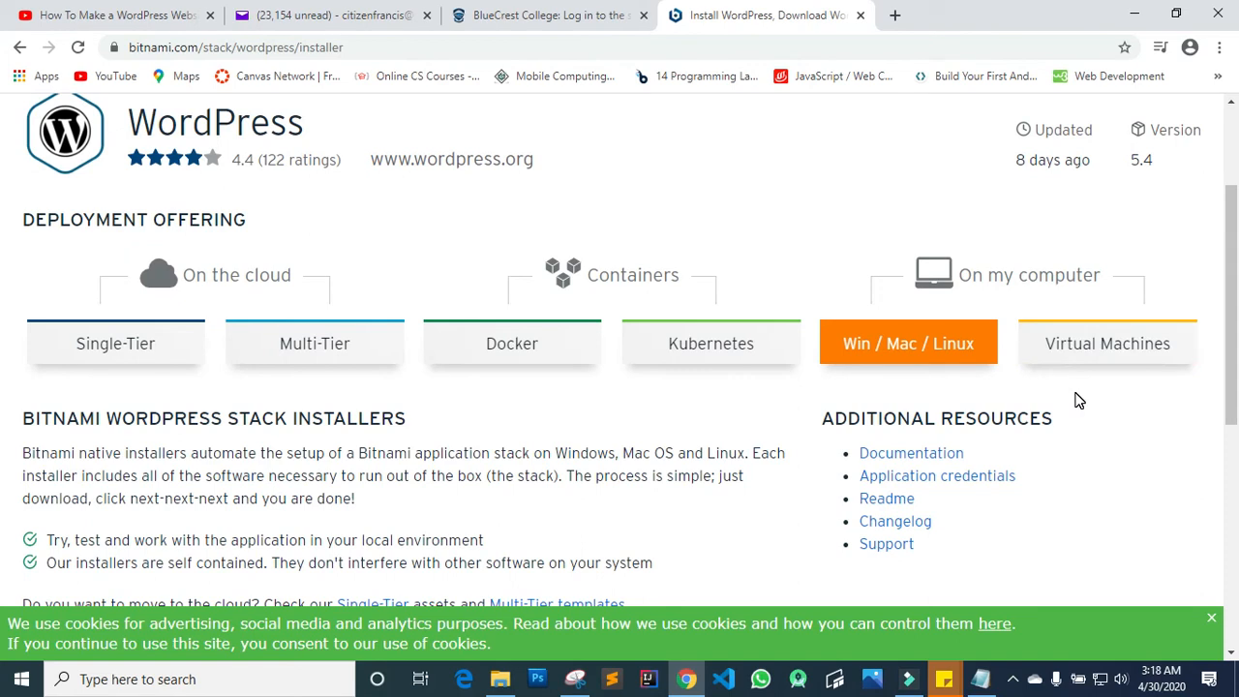
# Scroll down to the Windows, OS X and Linux 5.4-1 stack installer downloads
pyautogui.scroll(-4, 1079, 400)
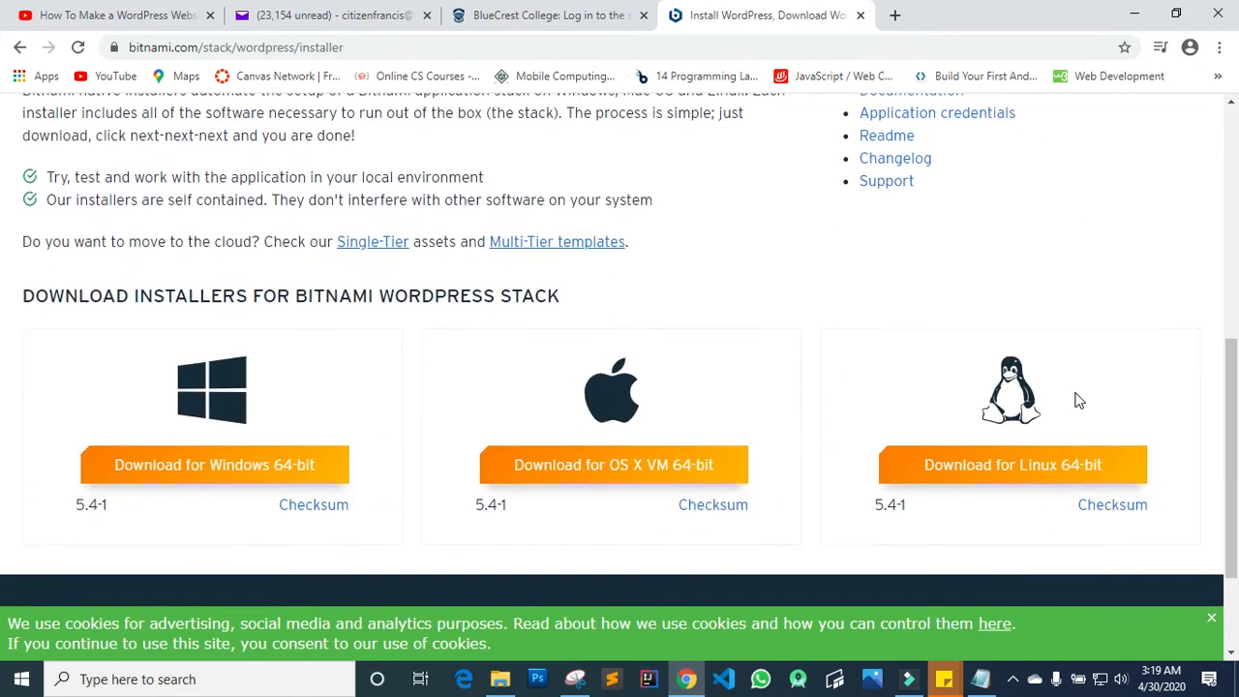
pyautogui.scroll(-1, 1078, 400)
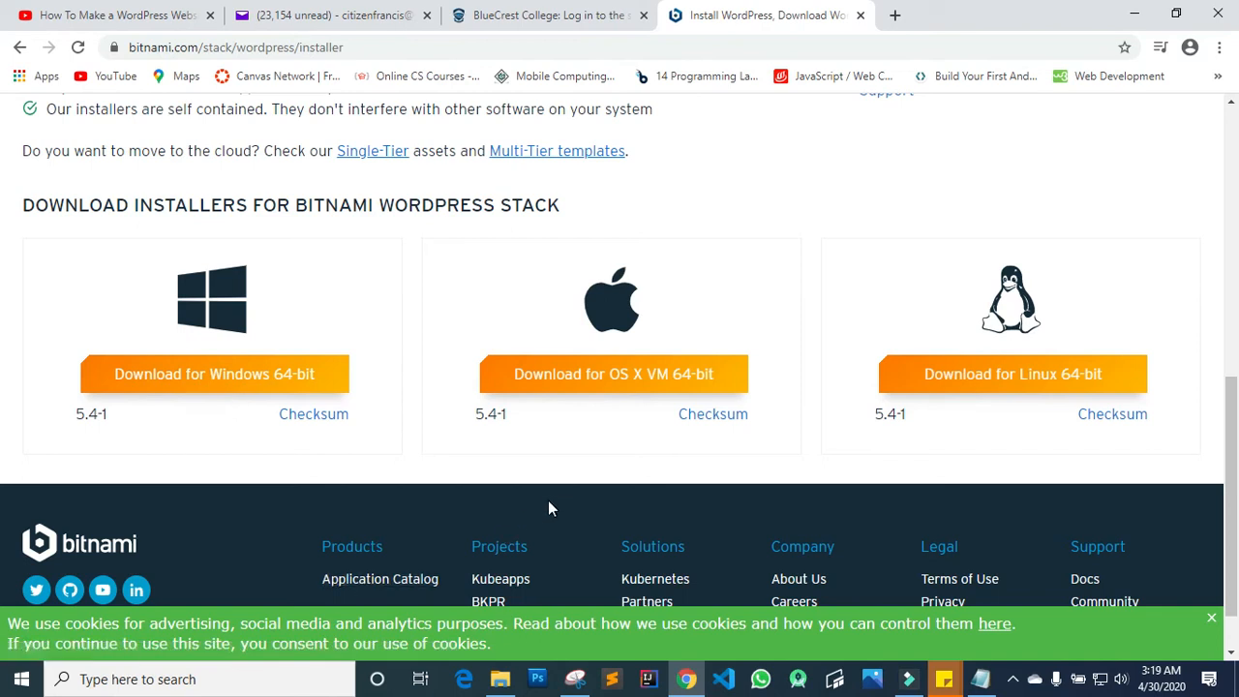
# Run bitnami-wordpress-5.4-1-windows-x64-installer.exe from Downloads, then minimize File Explorer and Chrome
pyautogui.moveTo(500, 677)
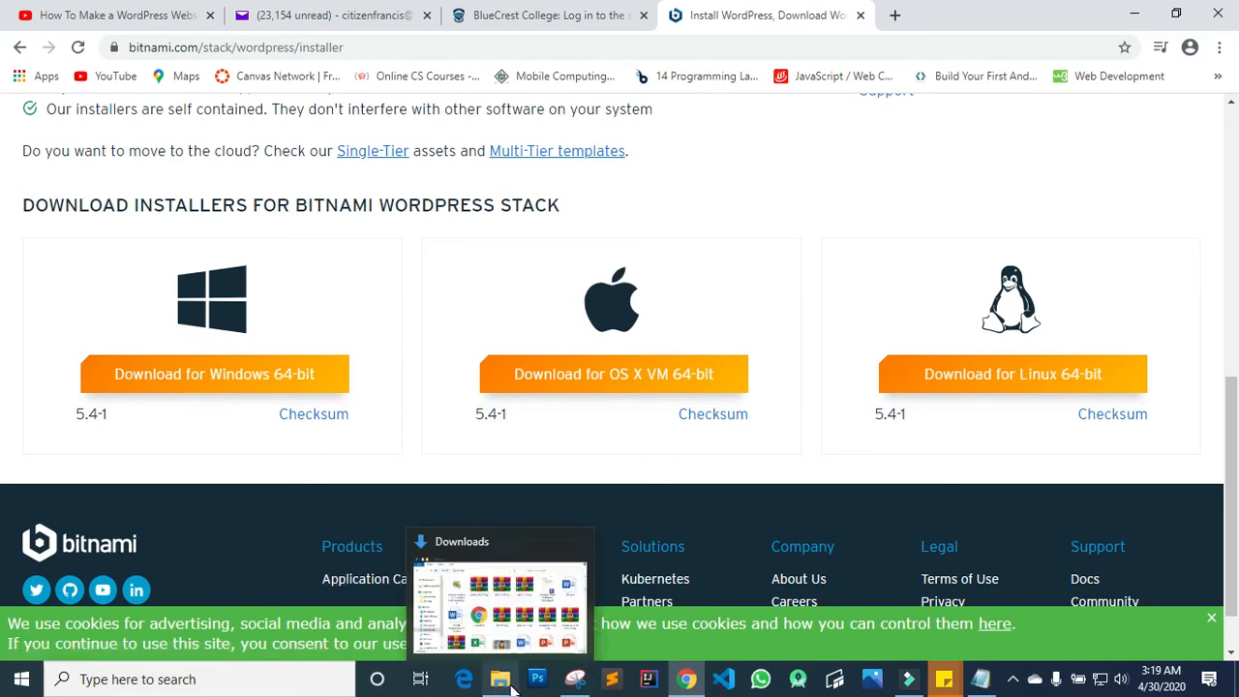
pyautogui.click(503, 631)
pyautogui.doubleClick(217, 171)
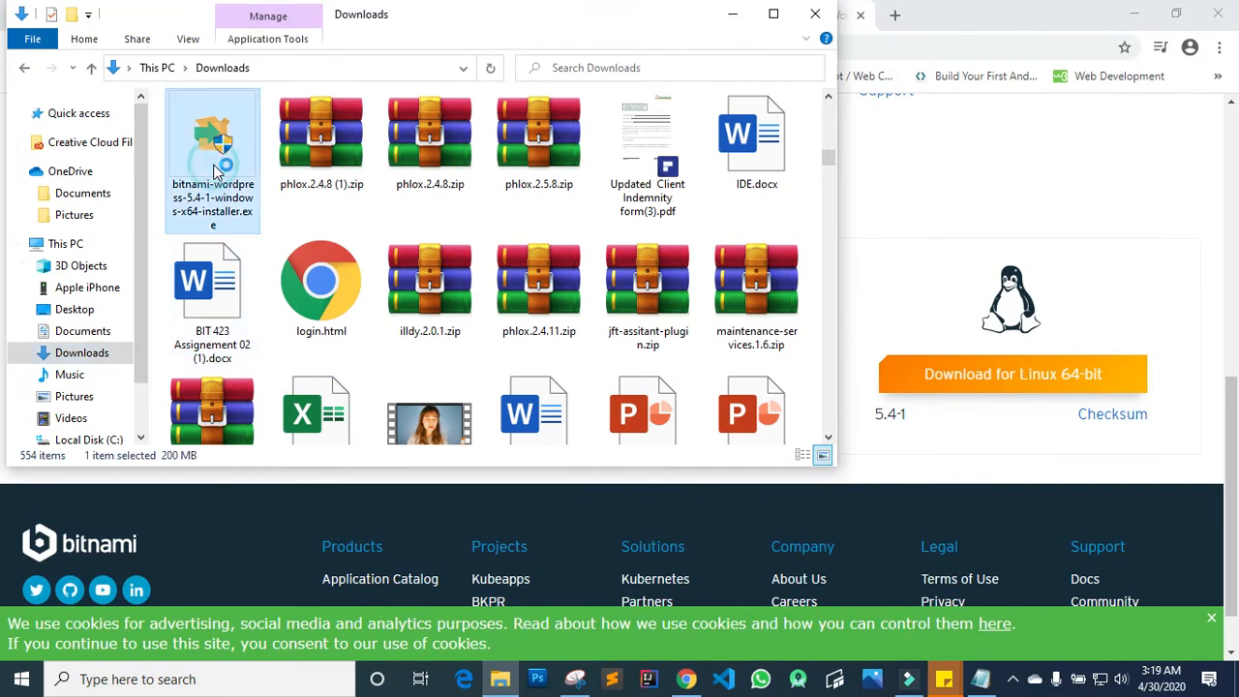
pyautogui.click(728, 18)
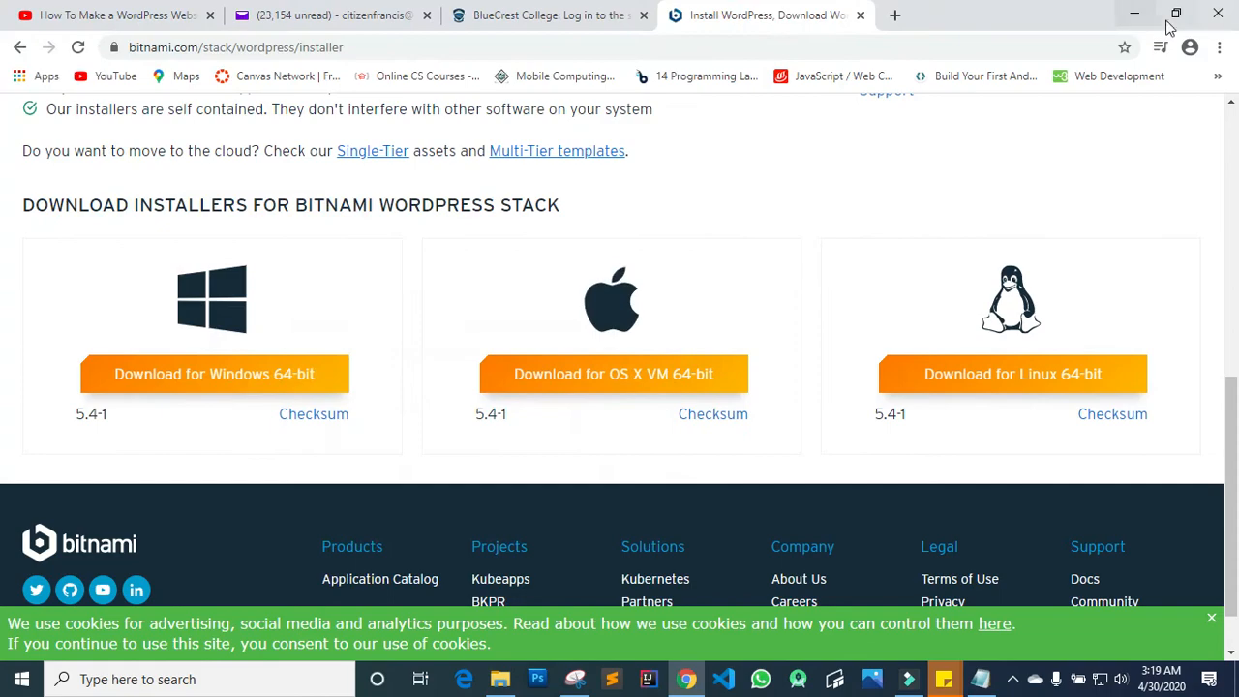
pyautogui.click(1136, 16)
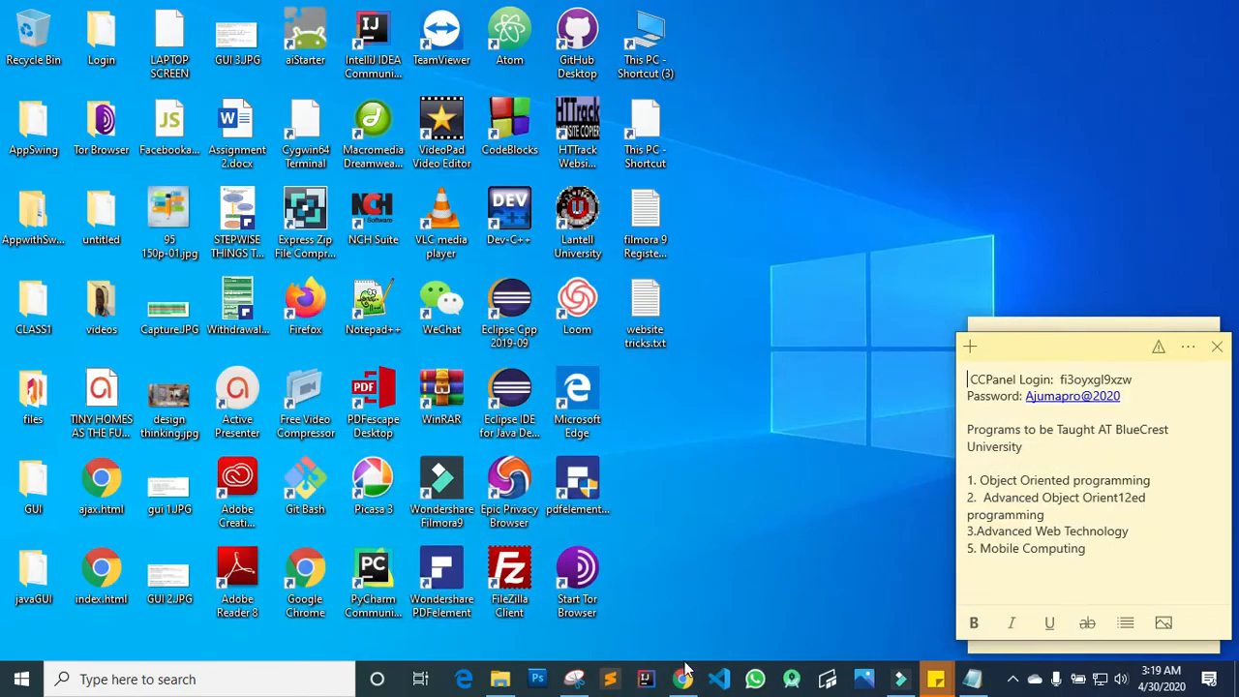
pyautogui.click(980, 680)
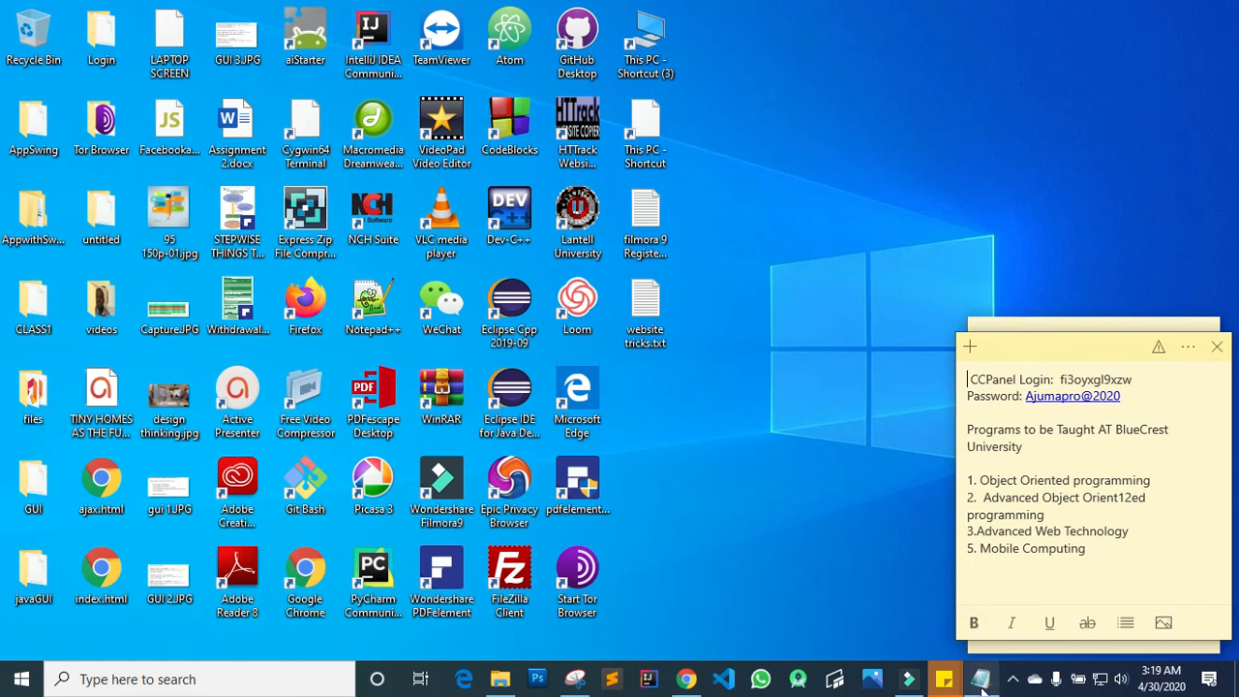
# Restore the Bitnami WordPress installers page in Chrome and scroll back to the top
pyautogui.click(689, 681)
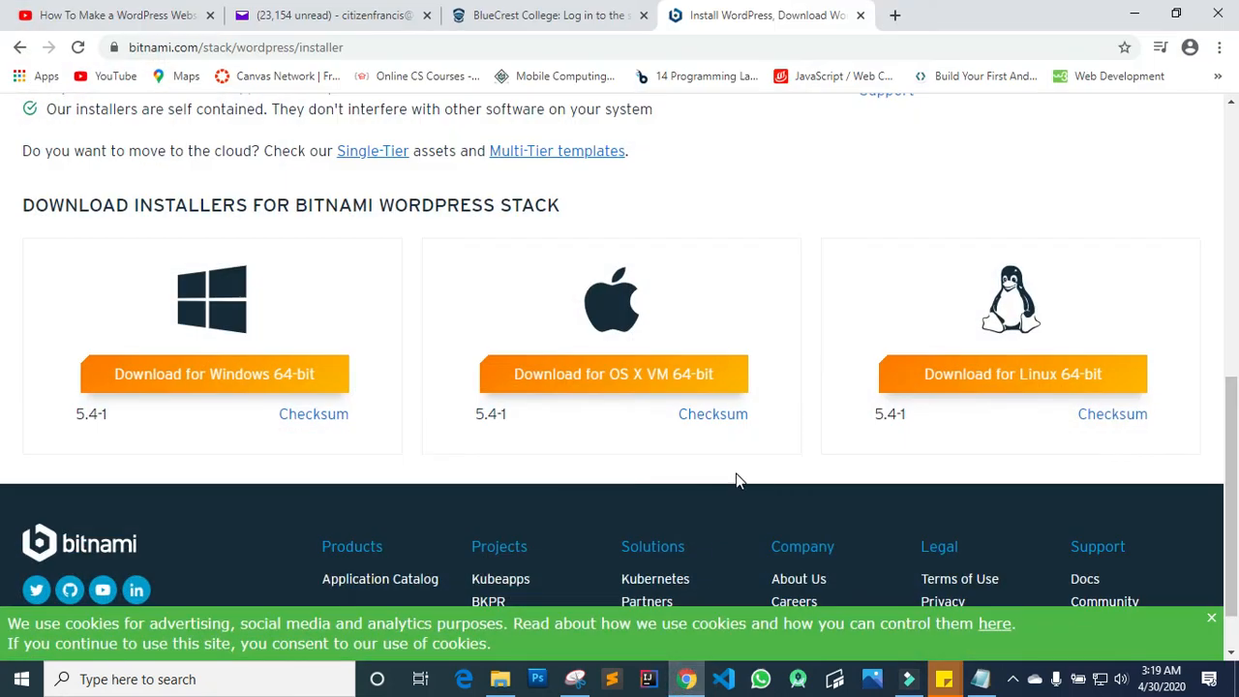
pyautogui.scroll(-1, 735, 474)
pyautogui.scroll(5, 735, 474)
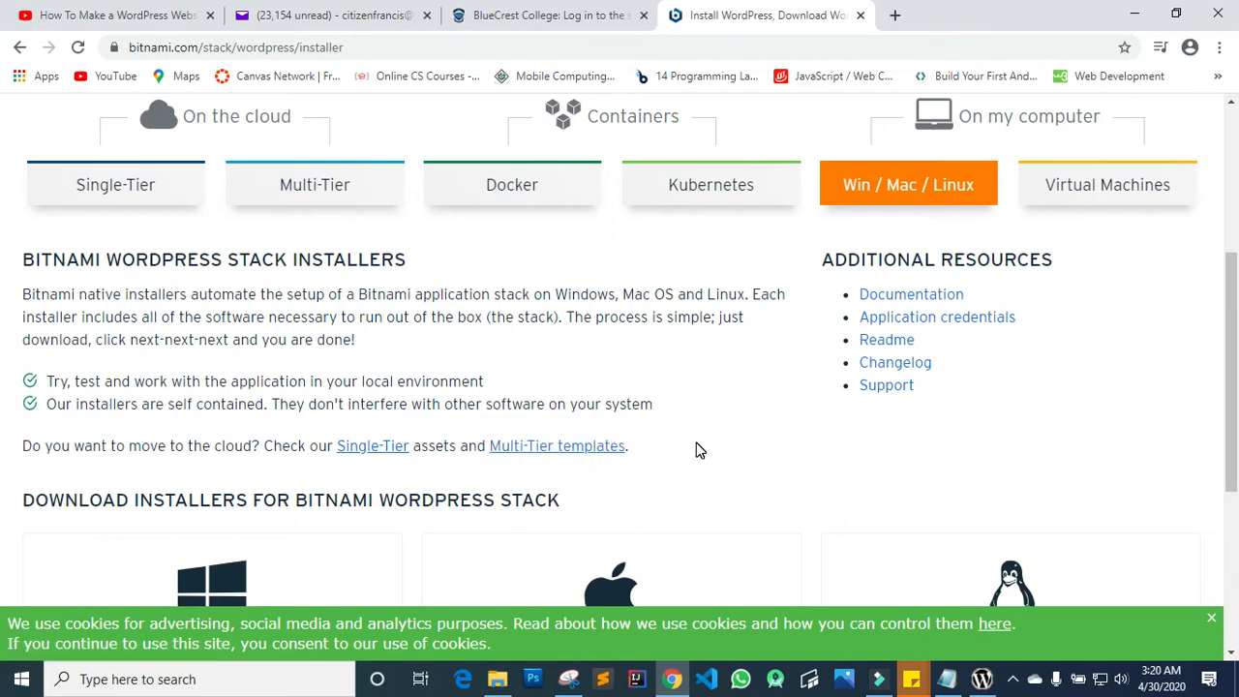
pyautogui.scroll(4, 700, 450)
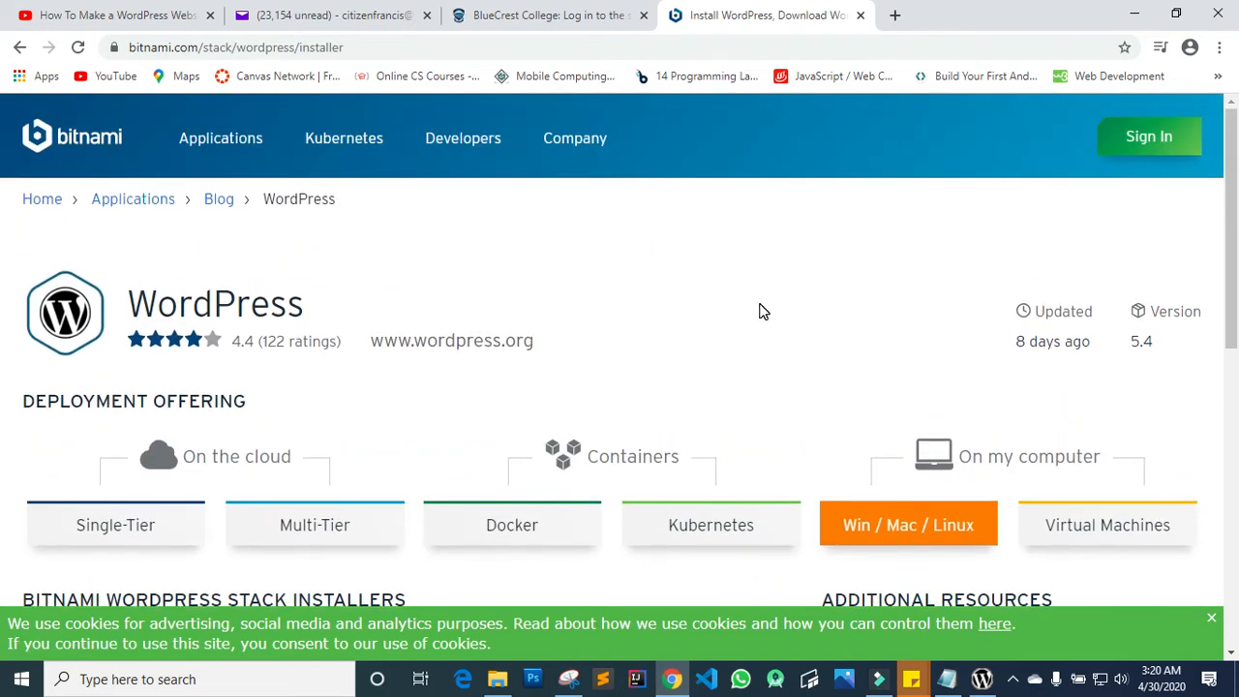
# Choose English, keep WordPress and PhpMyAdmin, and accept the C:\Bitnami\wordpress-5.4-1 folder
pyautogui.click(1130, 13)
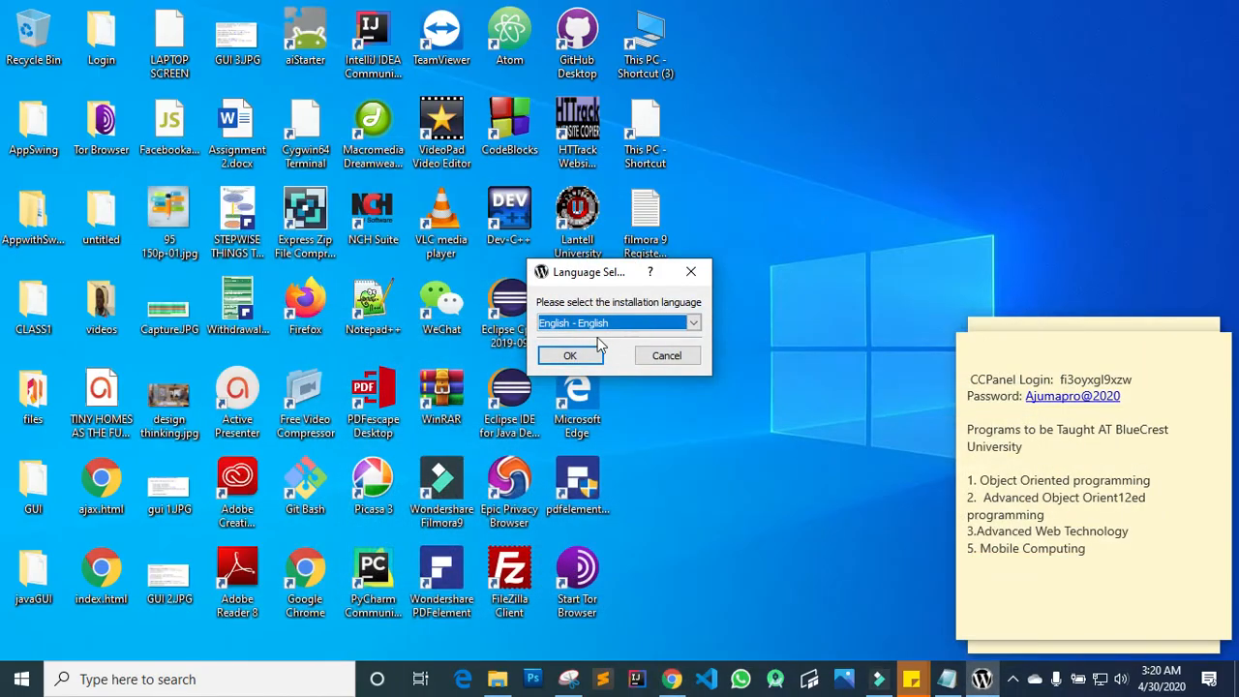
pyautogui.click(577, 354)
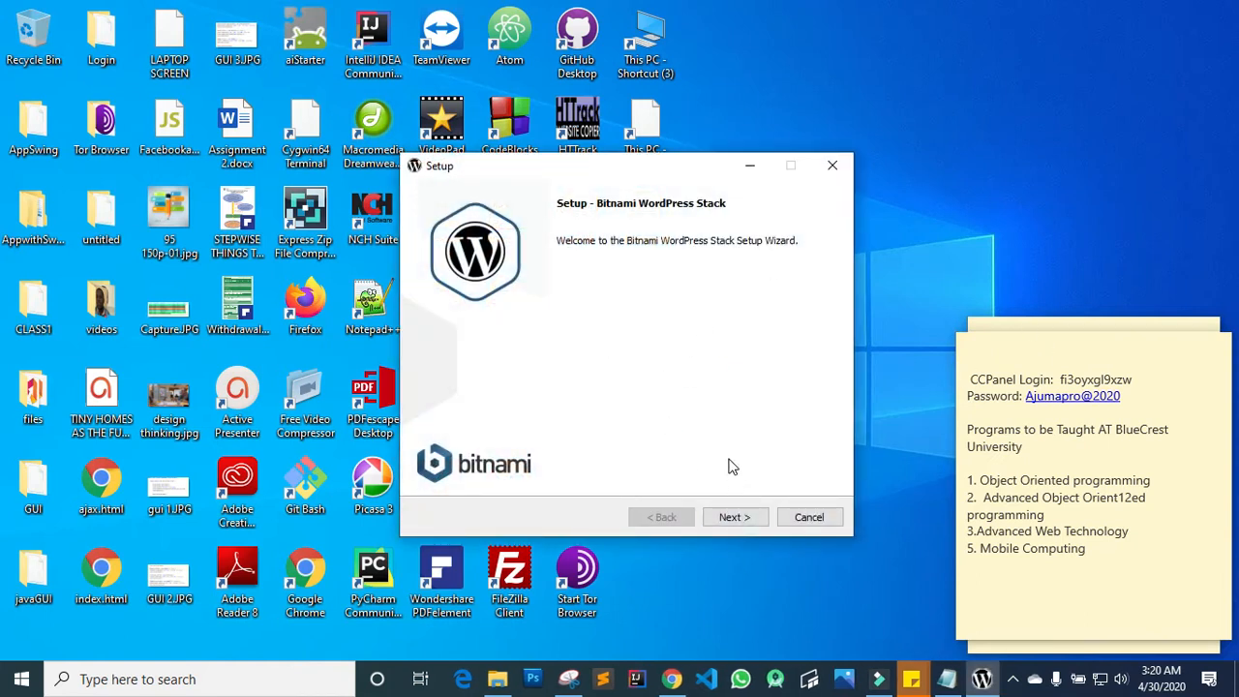
pyautogui.click(741, 521)
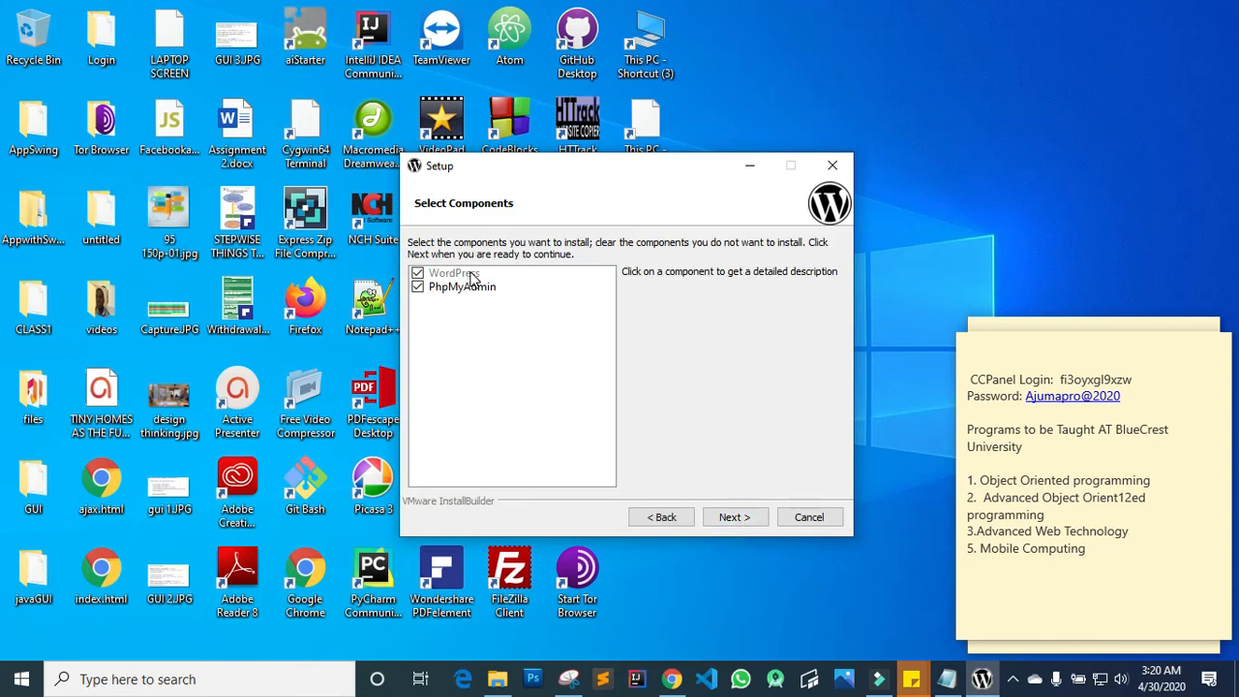
pyautogui.click(751, 516)
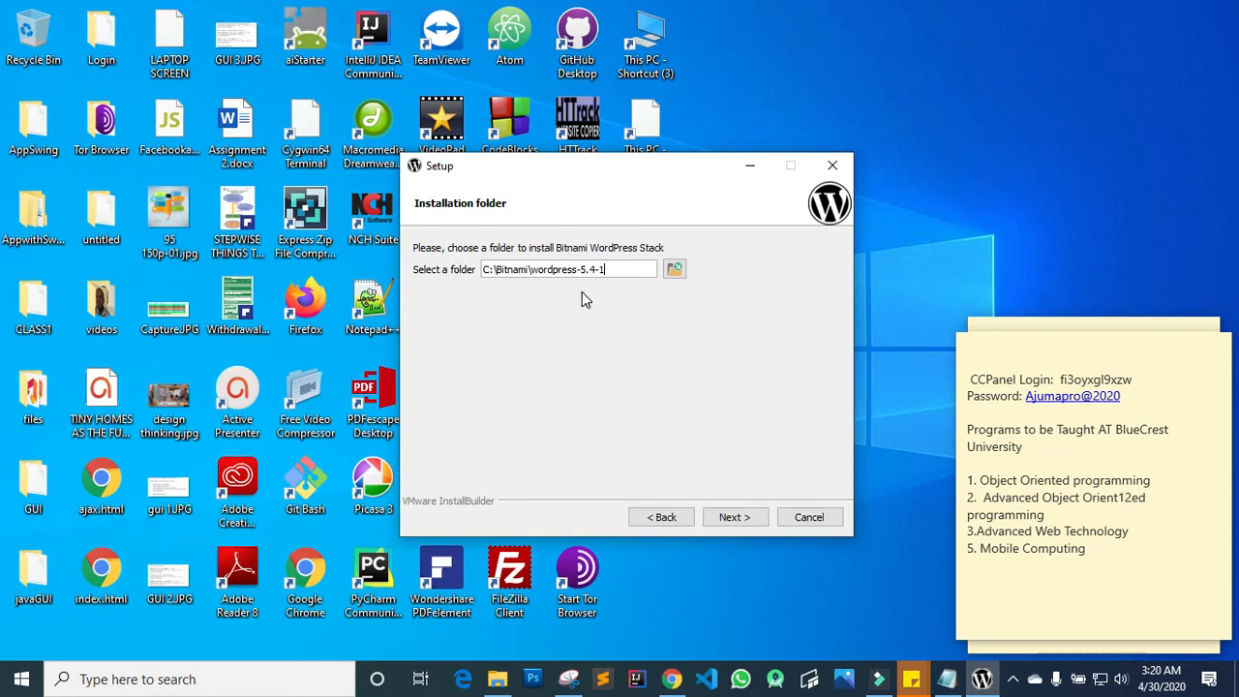
pyautogui.click(740, 517)
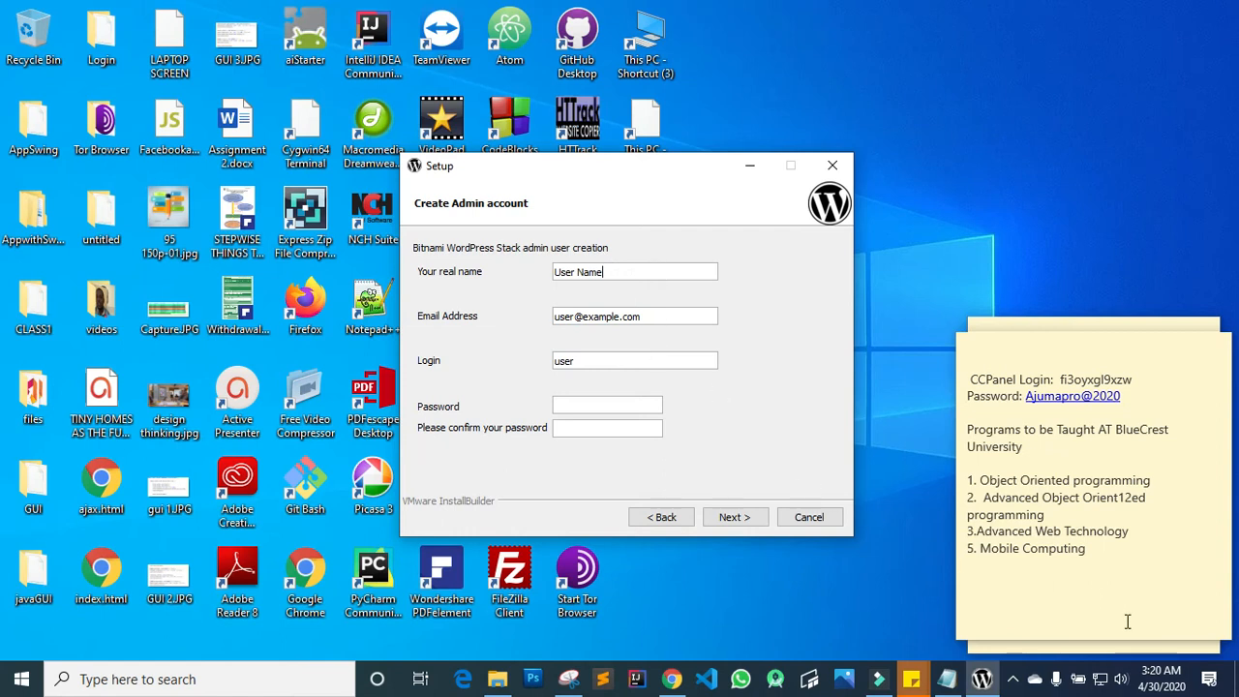
# Open the screen recorder's control panel and continue past the Create Admin account page
pyautogui.click(1011, 681)
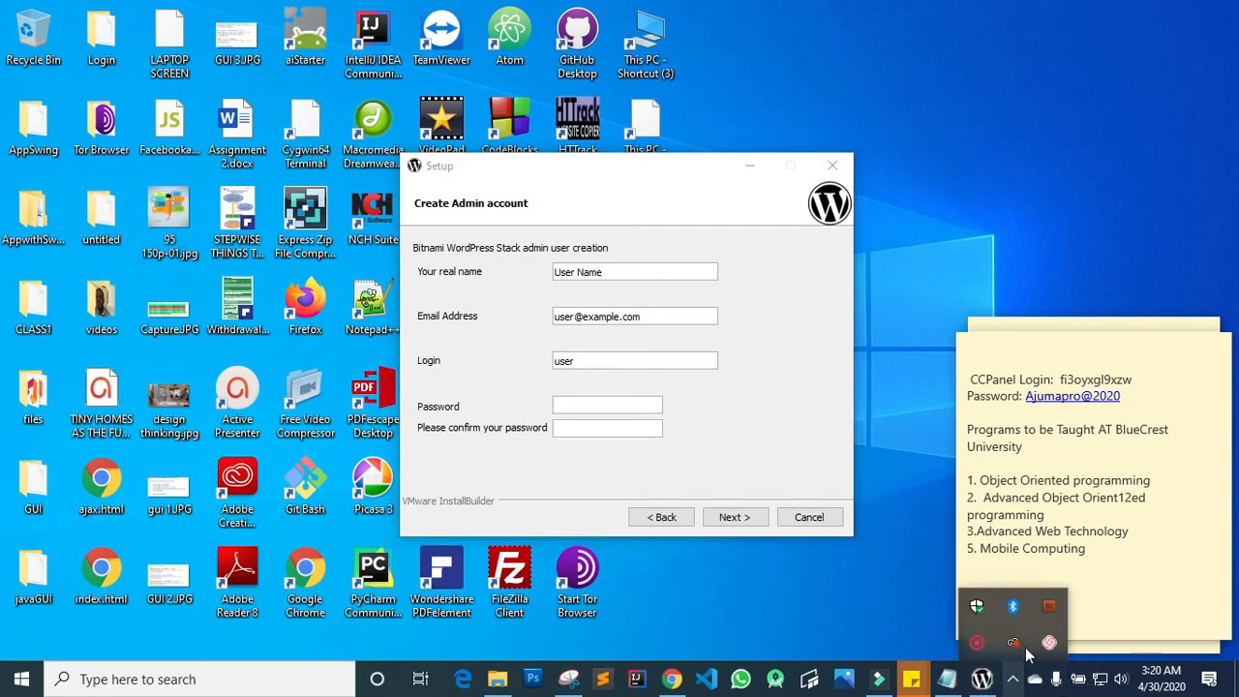
pyautogui.rightClick(975, 643)
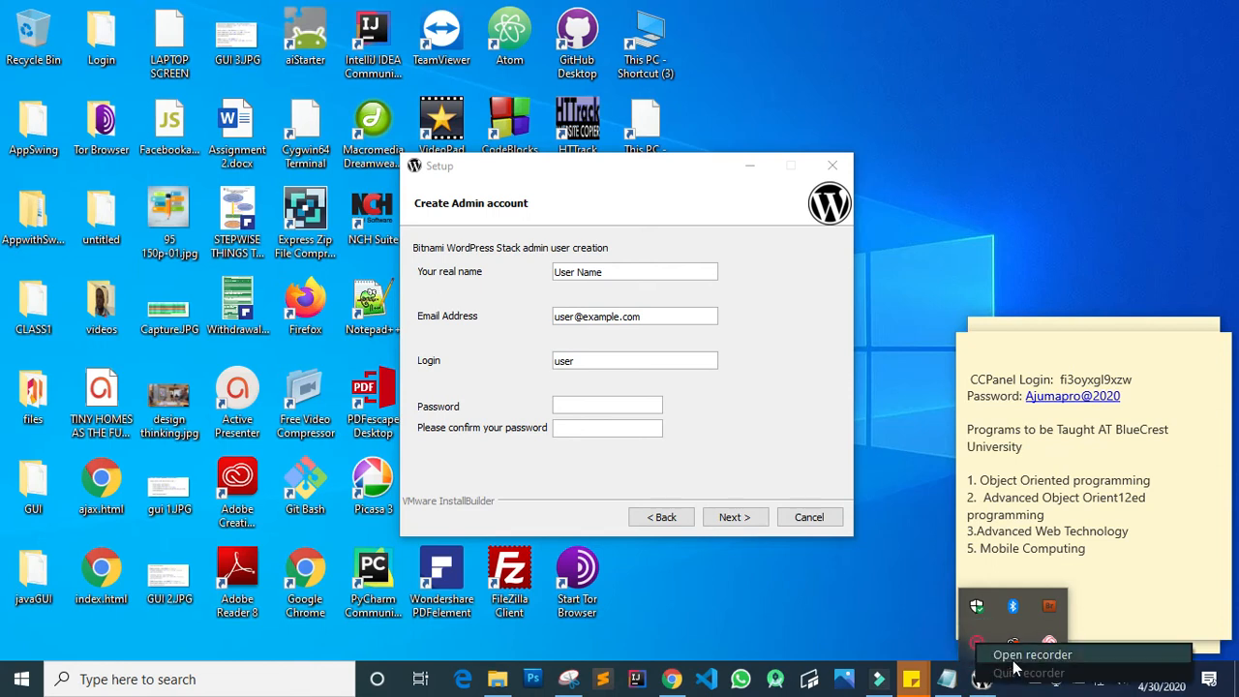
pyautogui.click(997, 655)
pyautogui.click(993, 644)
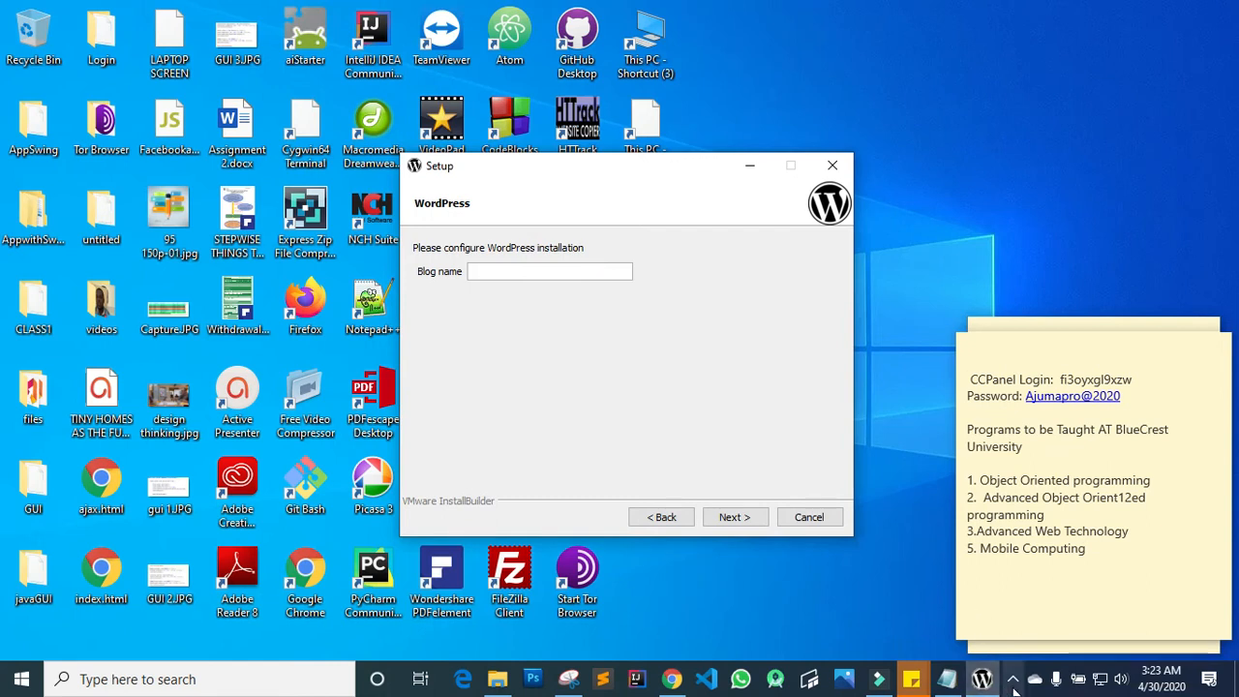
# Reopen the screen recorder's control panel and select the Blog name field
pyautogui.click(1012, 680)
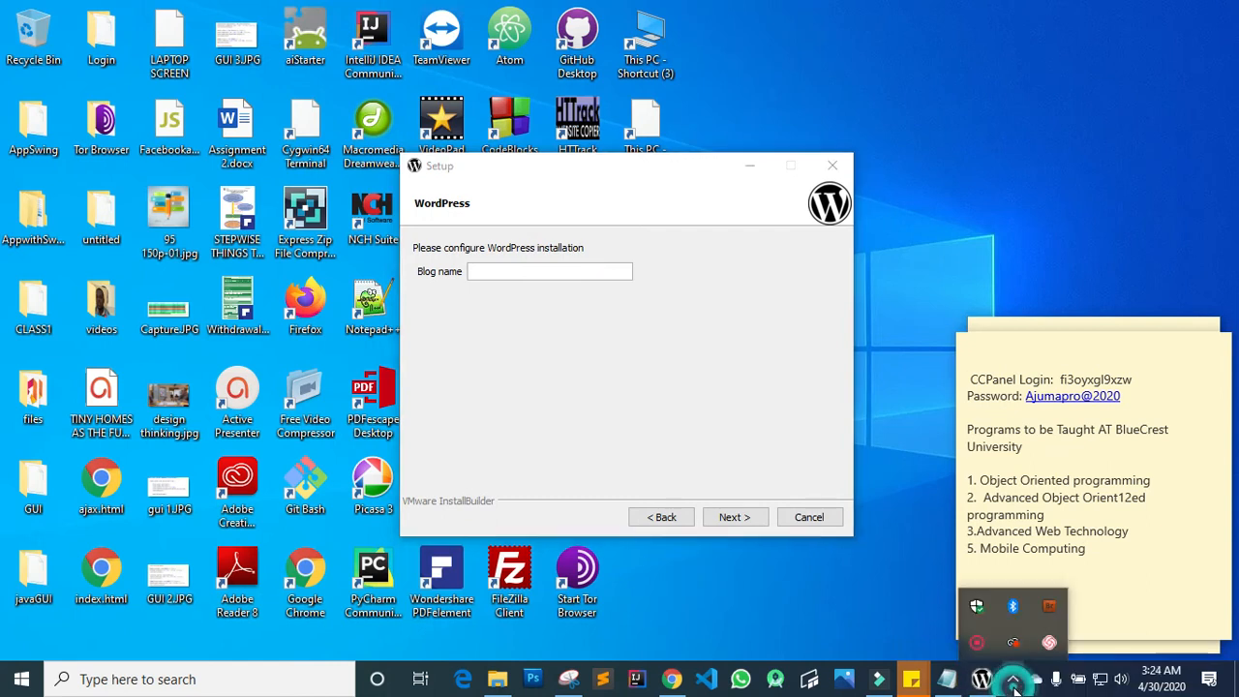
pyautogui.rightClick(978, 645)
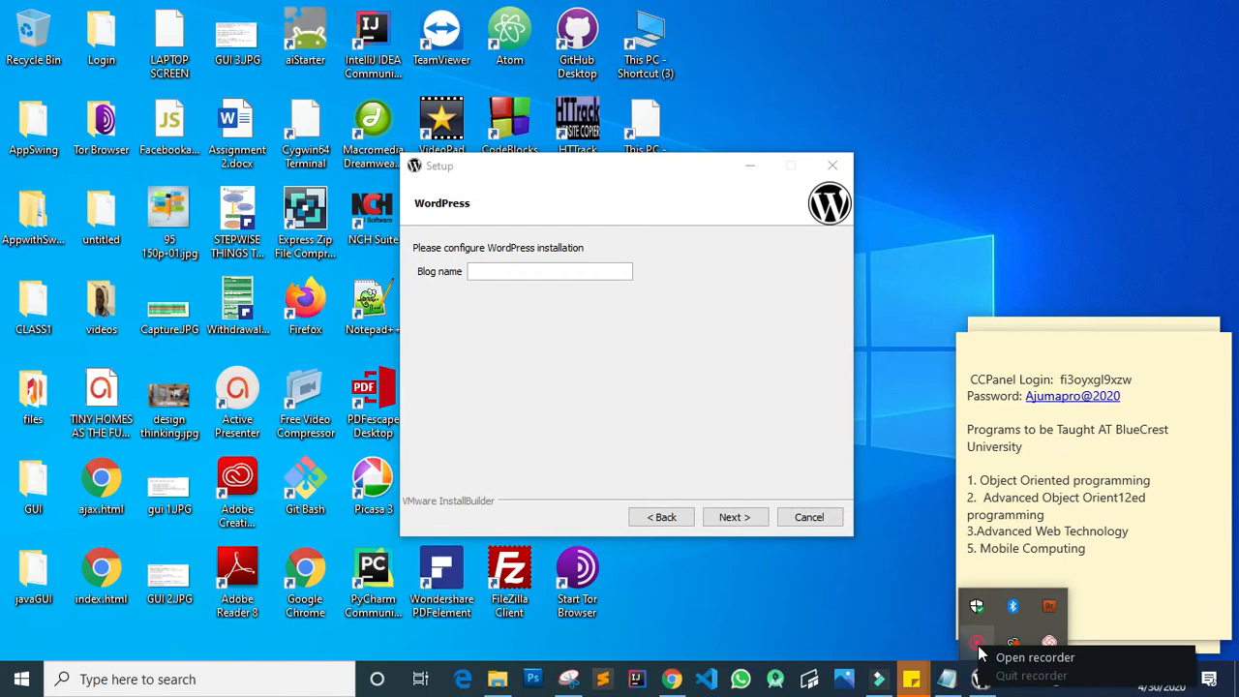
pyautogui.click(978, 645)
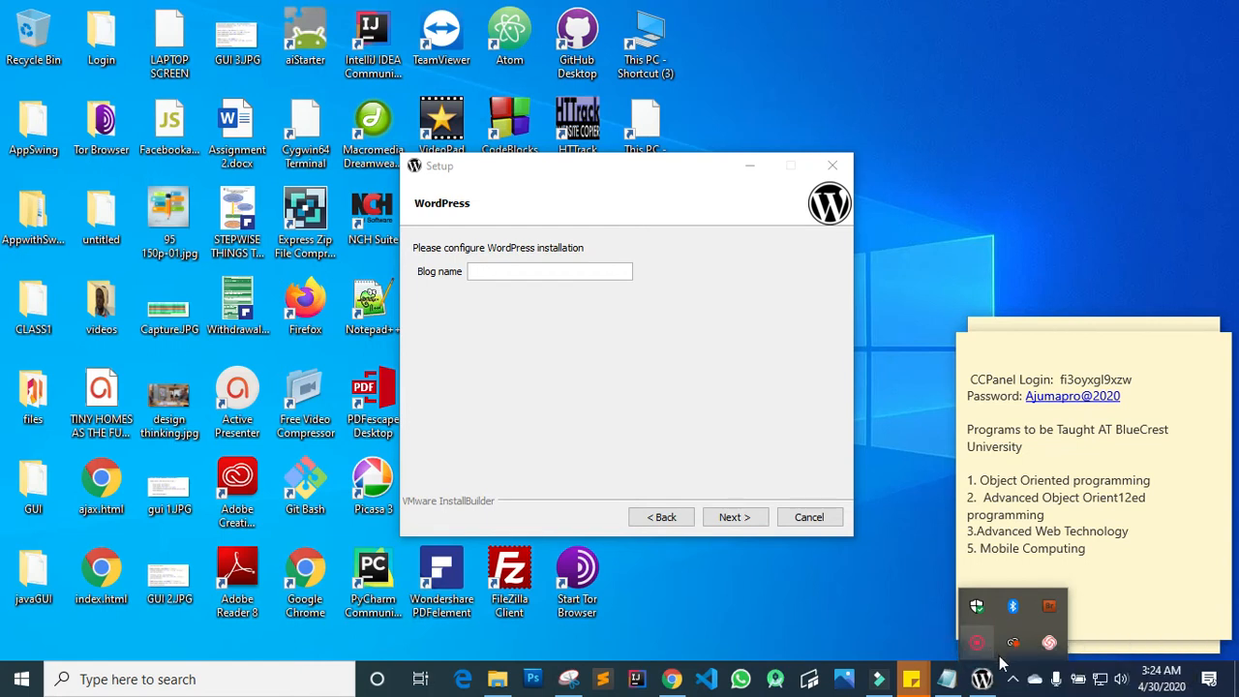
pyautogui.rightClick(977, 645)
pyautogui.click(992, 659)
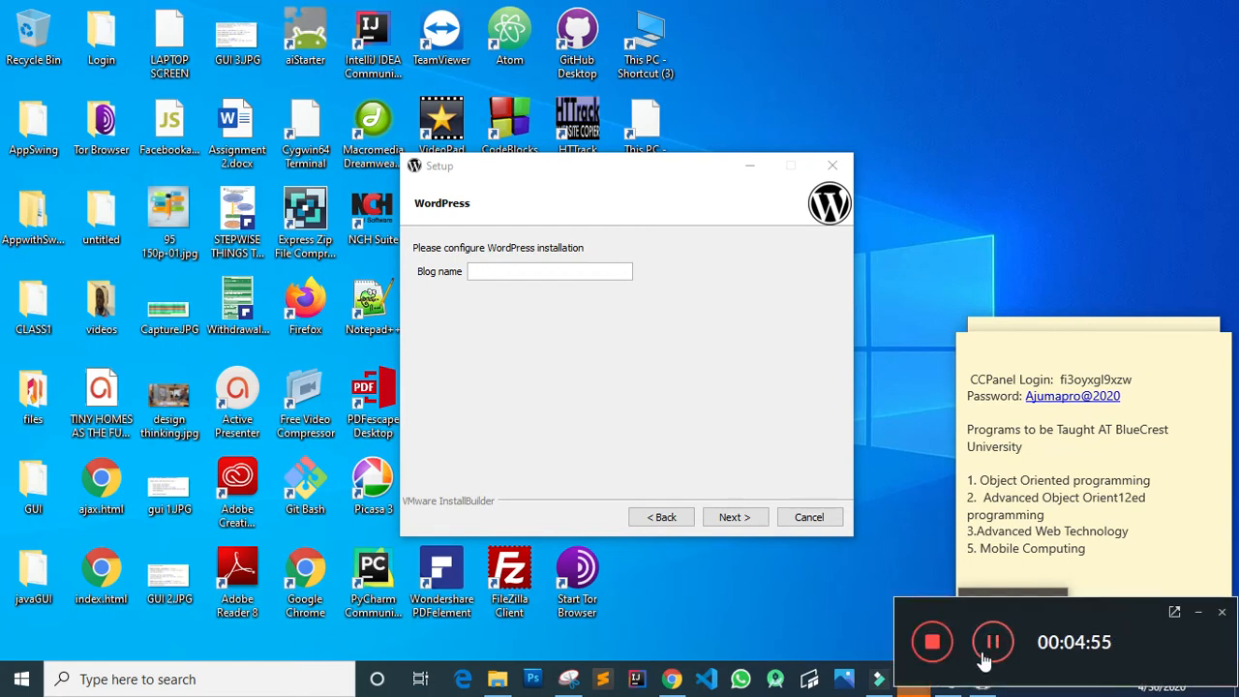
pyautogui.click(764, 428)
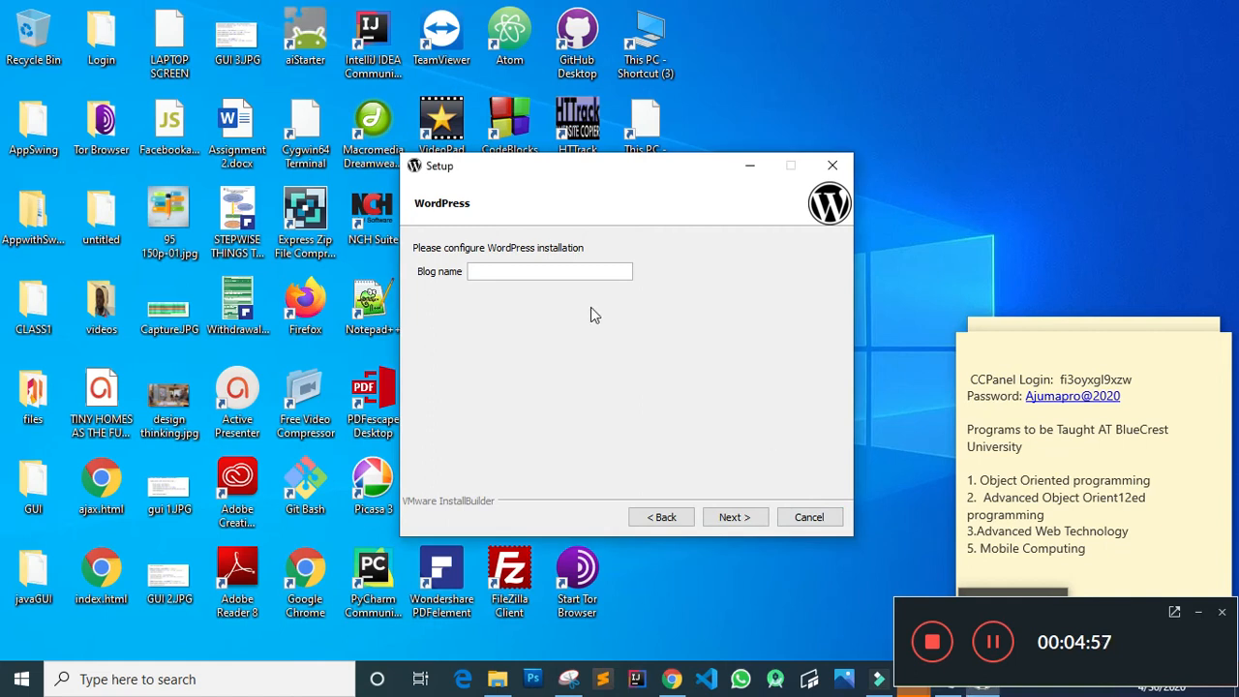
# Hide the recorder panel, enter 'Our new website' as blog name, and continue to SMTP settings
pyautogui.click(1198, 612)
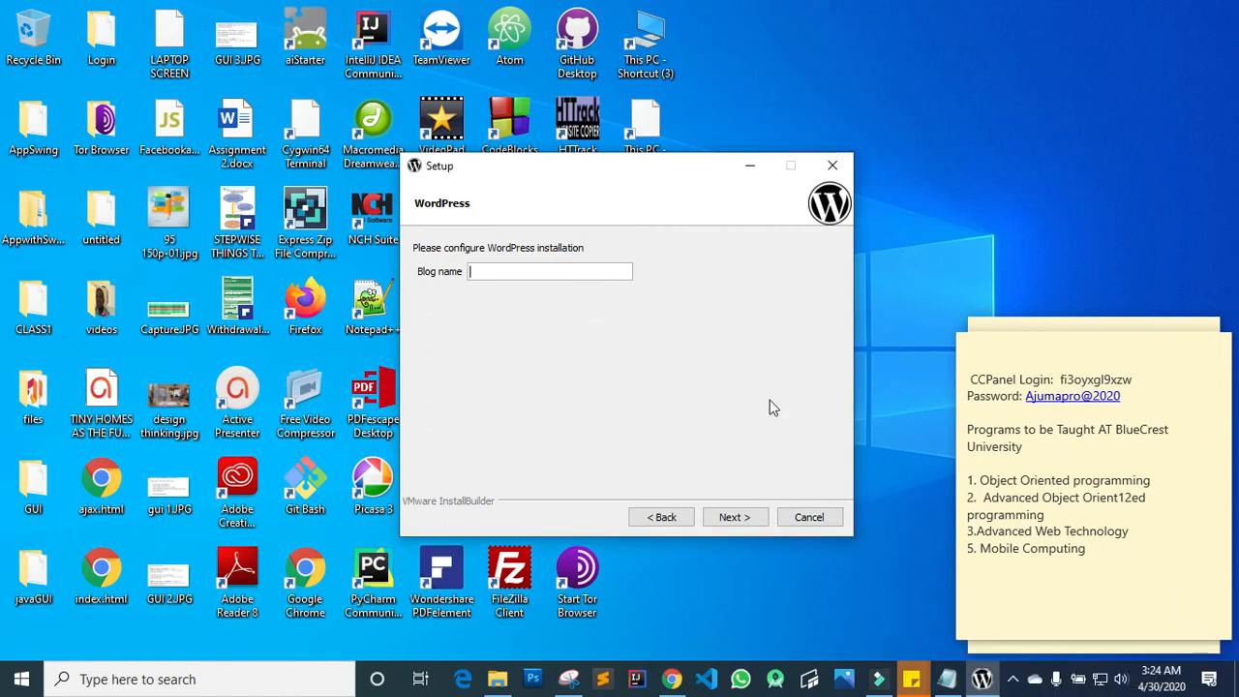
pyautogui.write('Our new website')
pyautogui.click(733, 518)
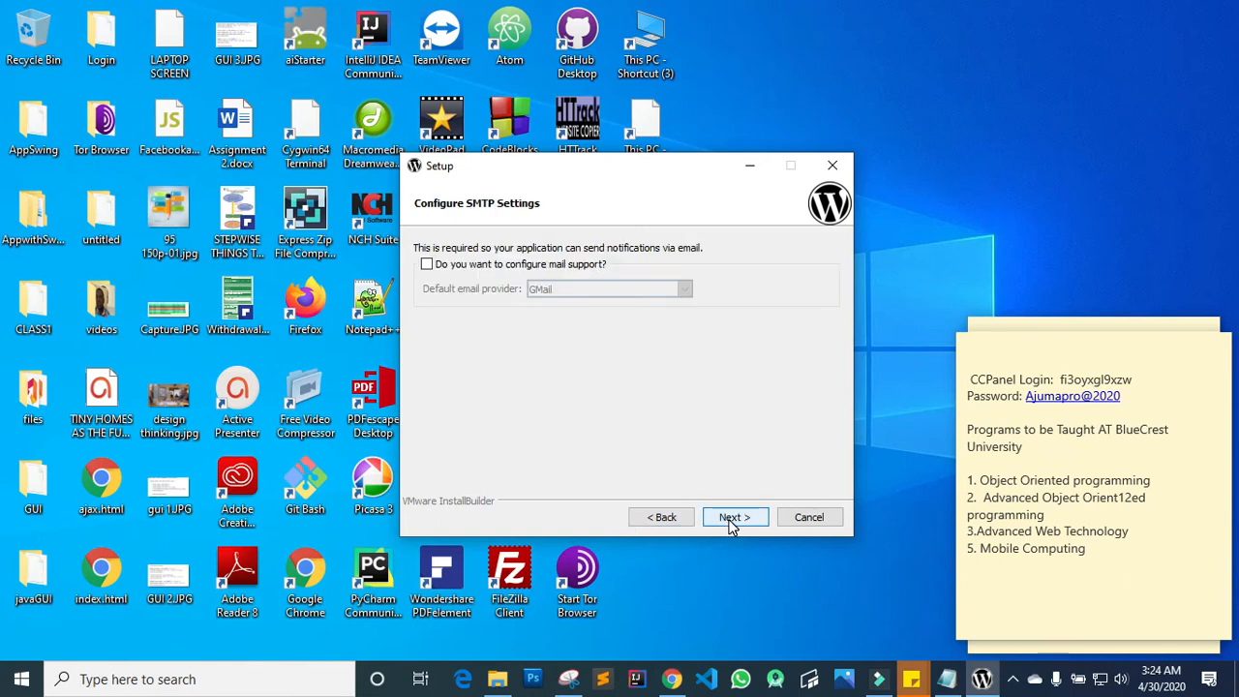
# Tick 'configure mail support', keep GMail as the default email provider, and continue
pyautogui.click(427, 266)
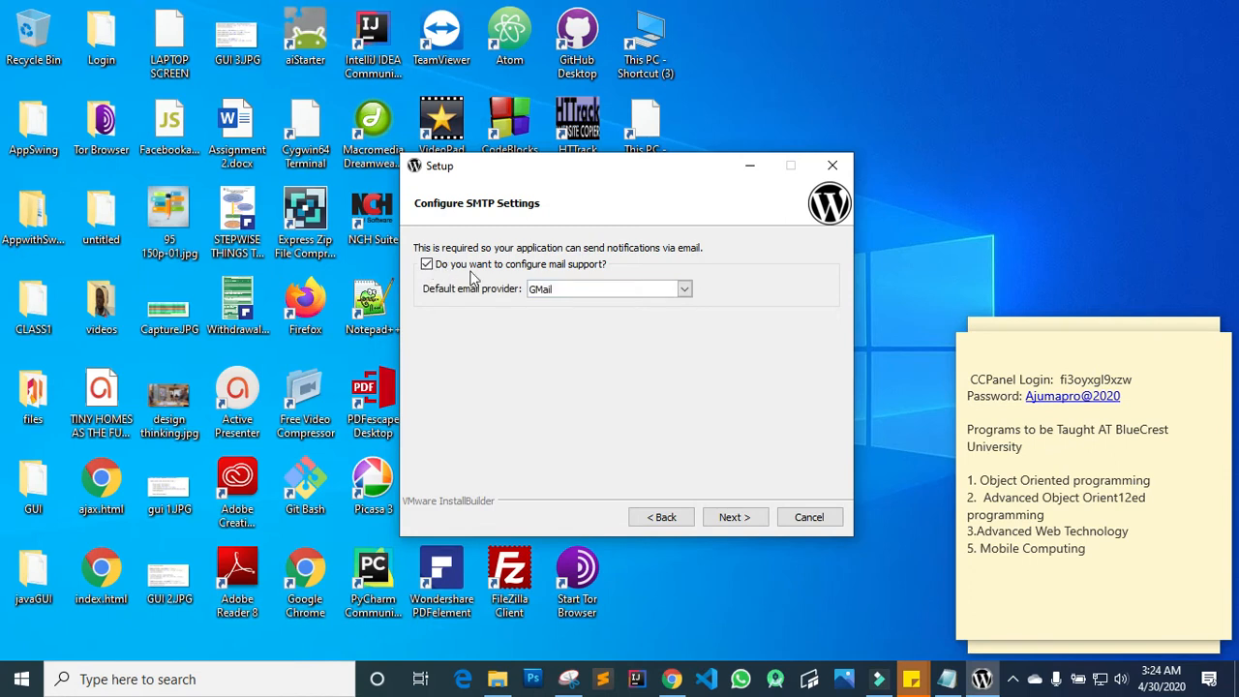
pyautogui.click(561, 290)
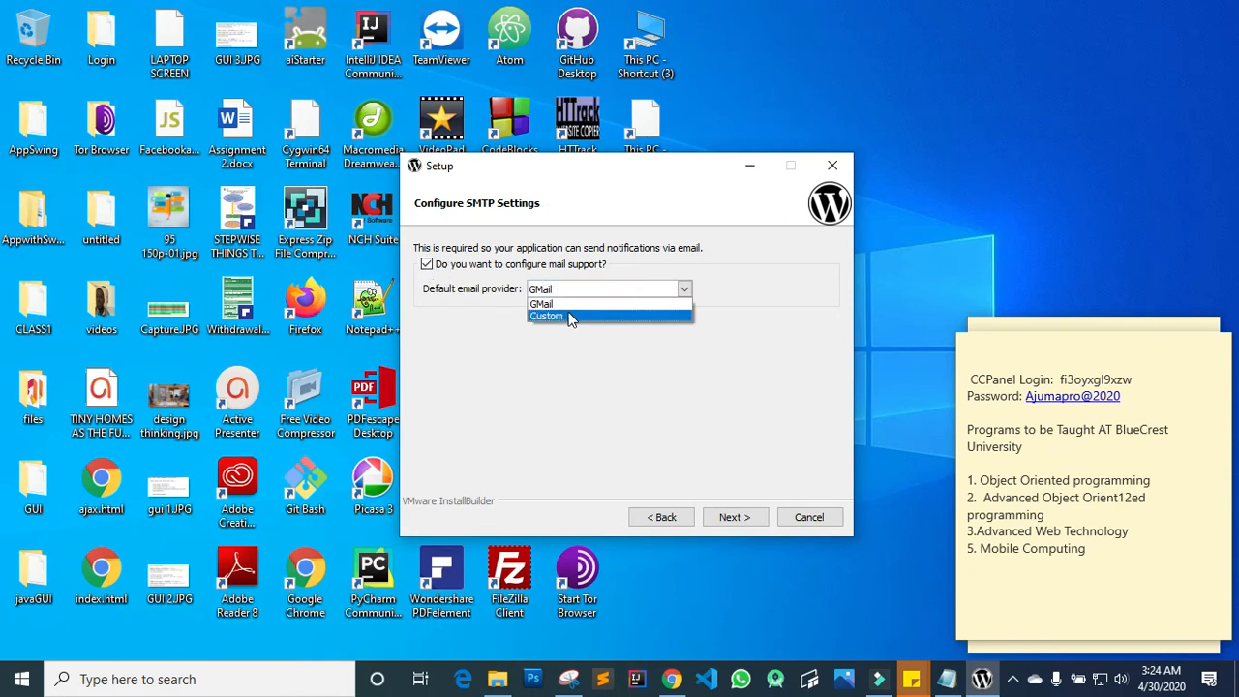
pyautogui.click(554, 292)
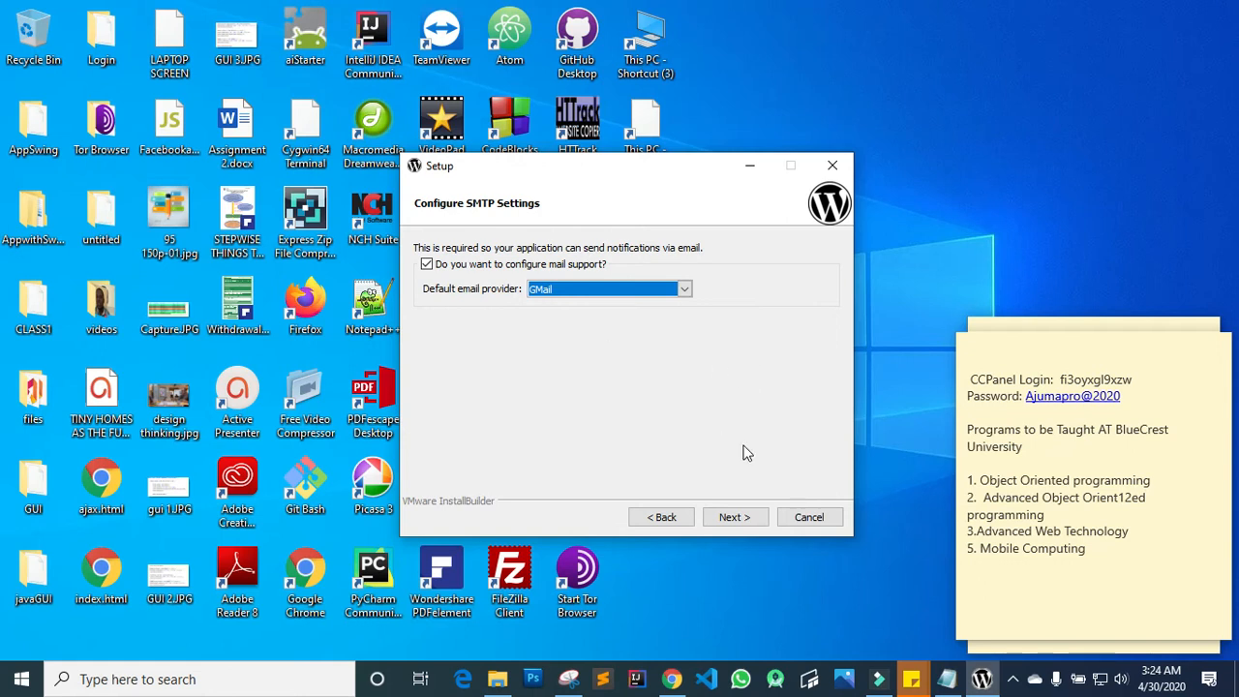
pyautogui.click(748, 521)
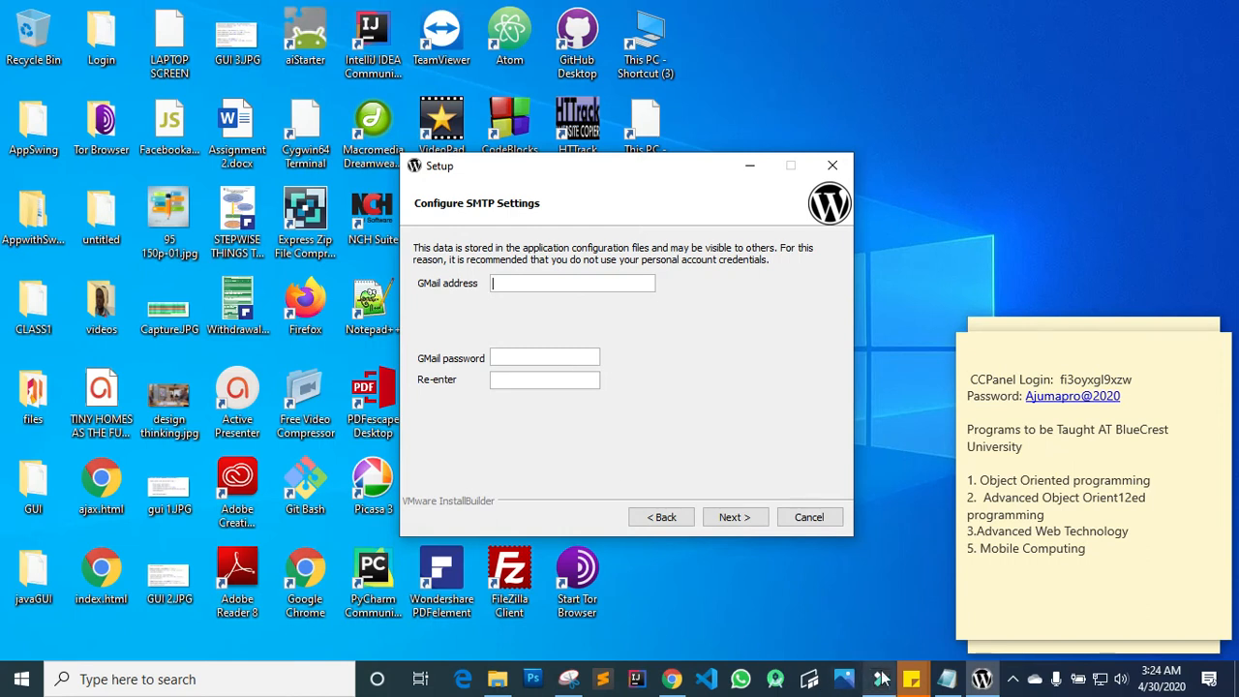
# Enter the GMail address and type the account password into both password fields
pyautogui.click(1013, 678)
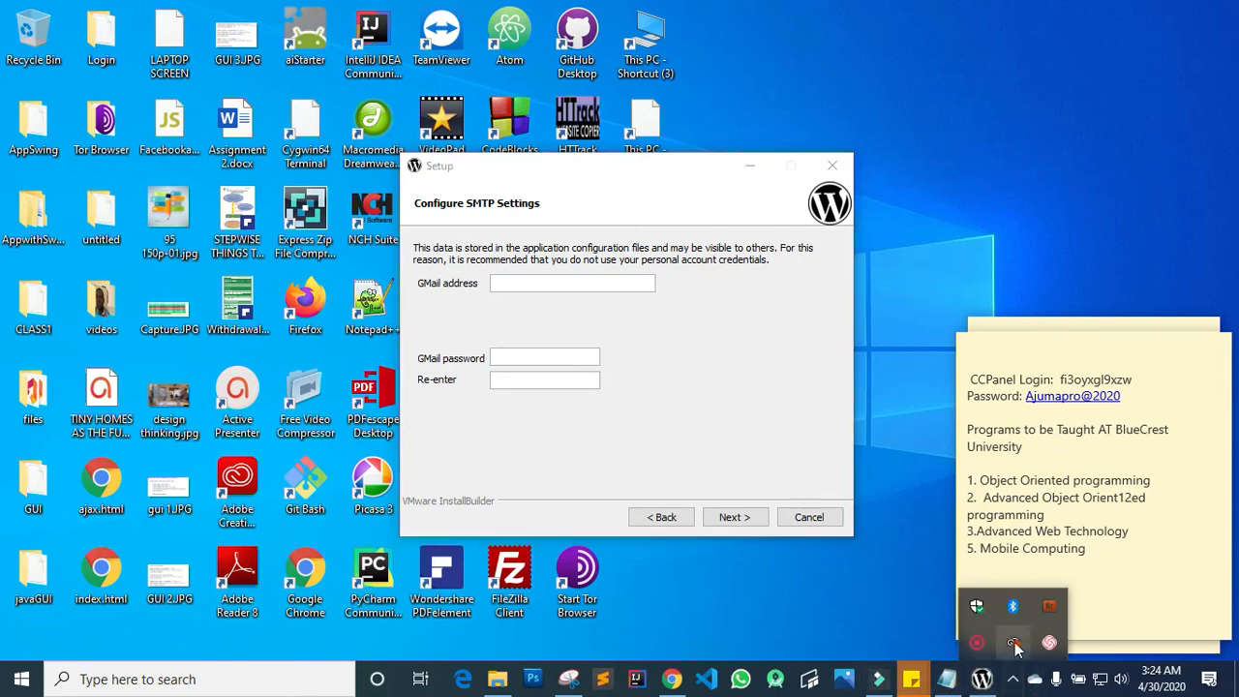
pyautogui.click(546, 289)
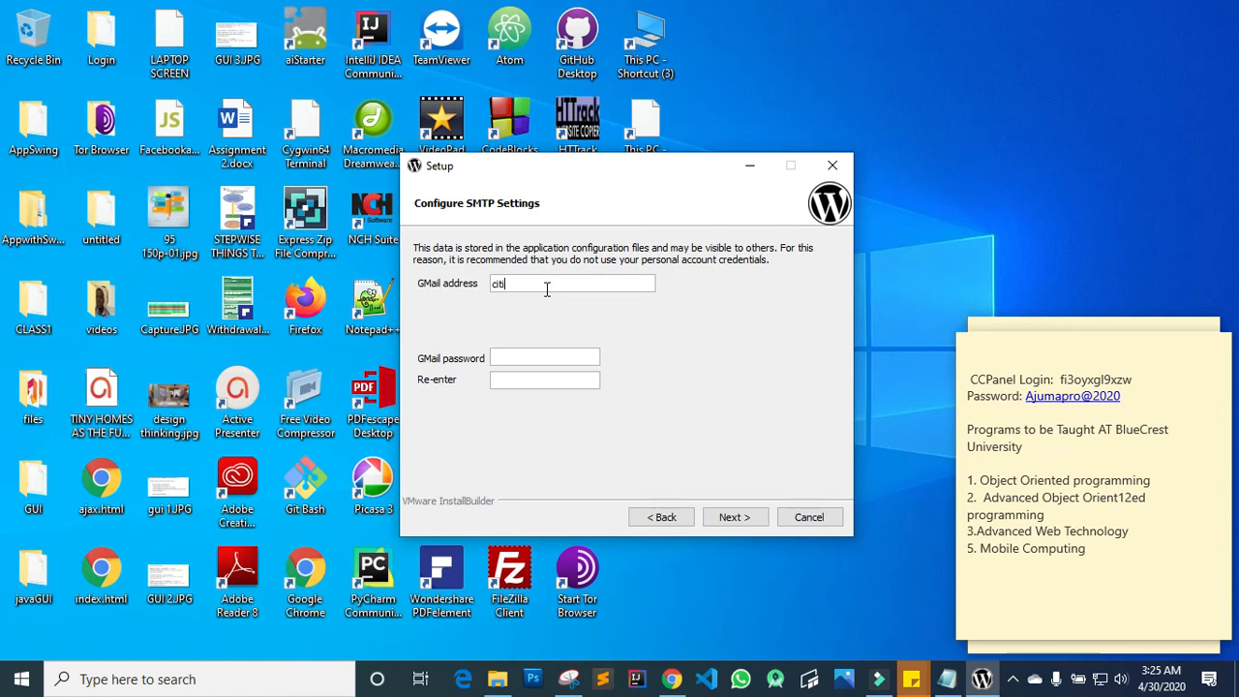
pyautogui.write('en')
pyautogui.write('@gmail.com')
pyautogui.click(554, 358)
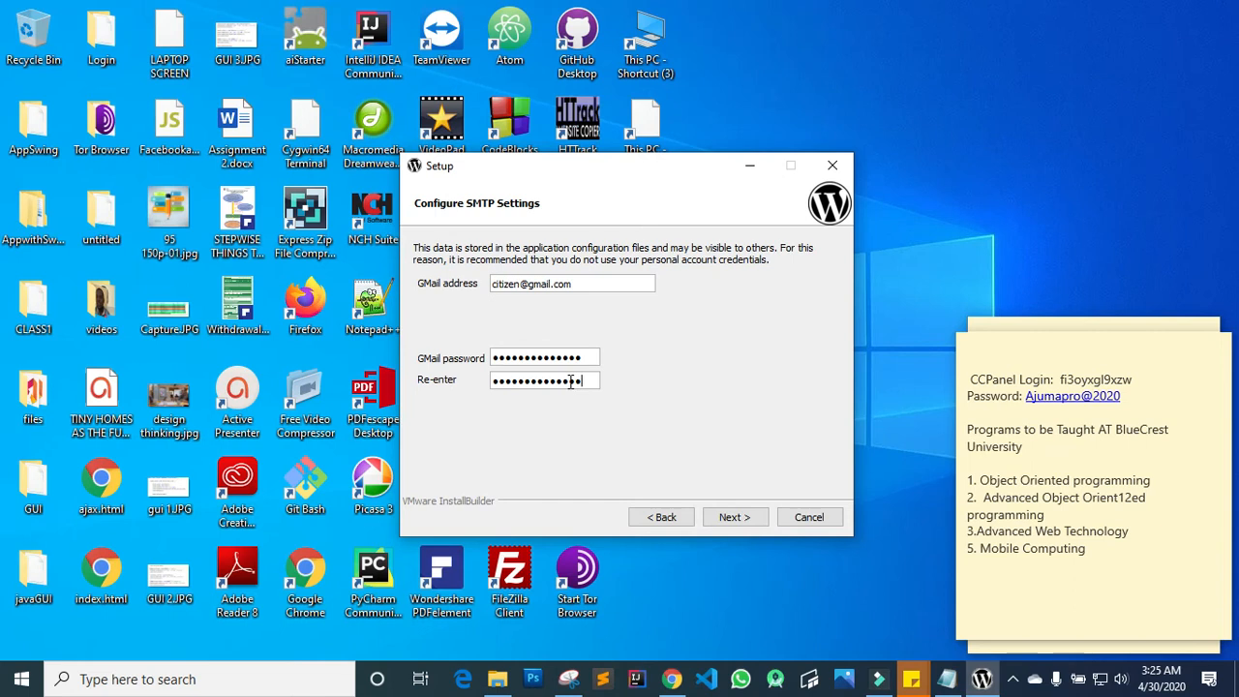
# Skip the mail settings, disable 'Launch wordpress in the cloud with Bitnami', and start installing
pyautogui.click(730, 521)
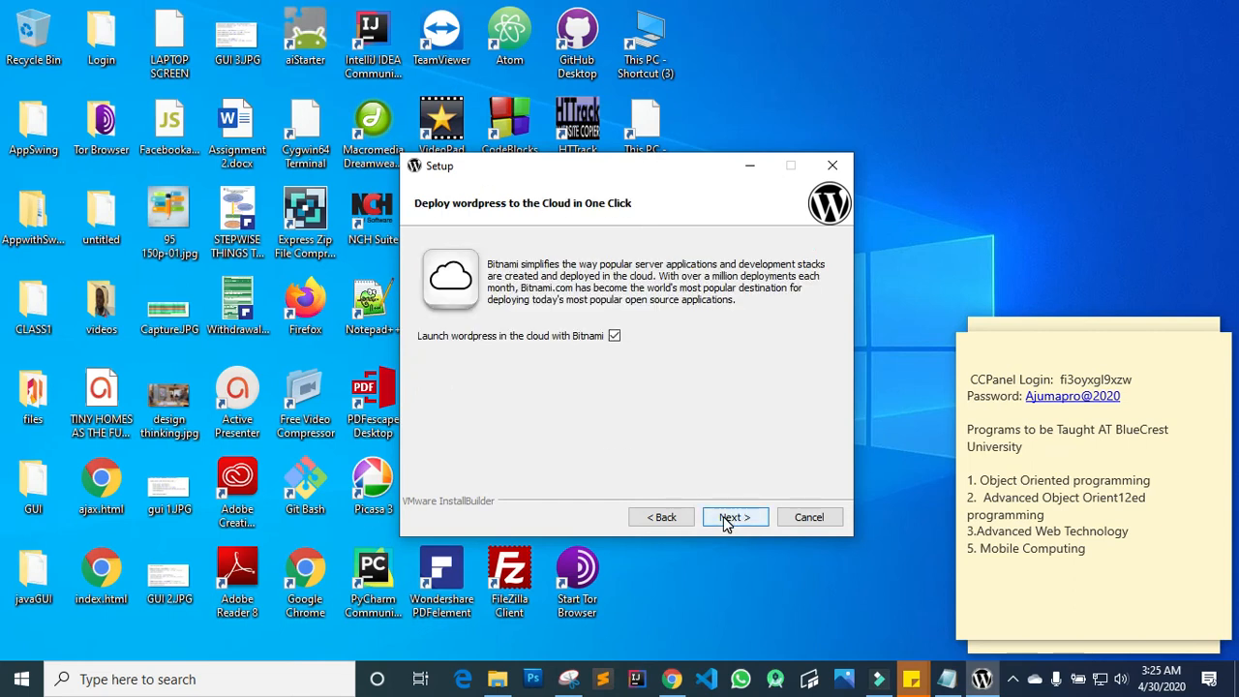
pyautogui.click(615, 335)
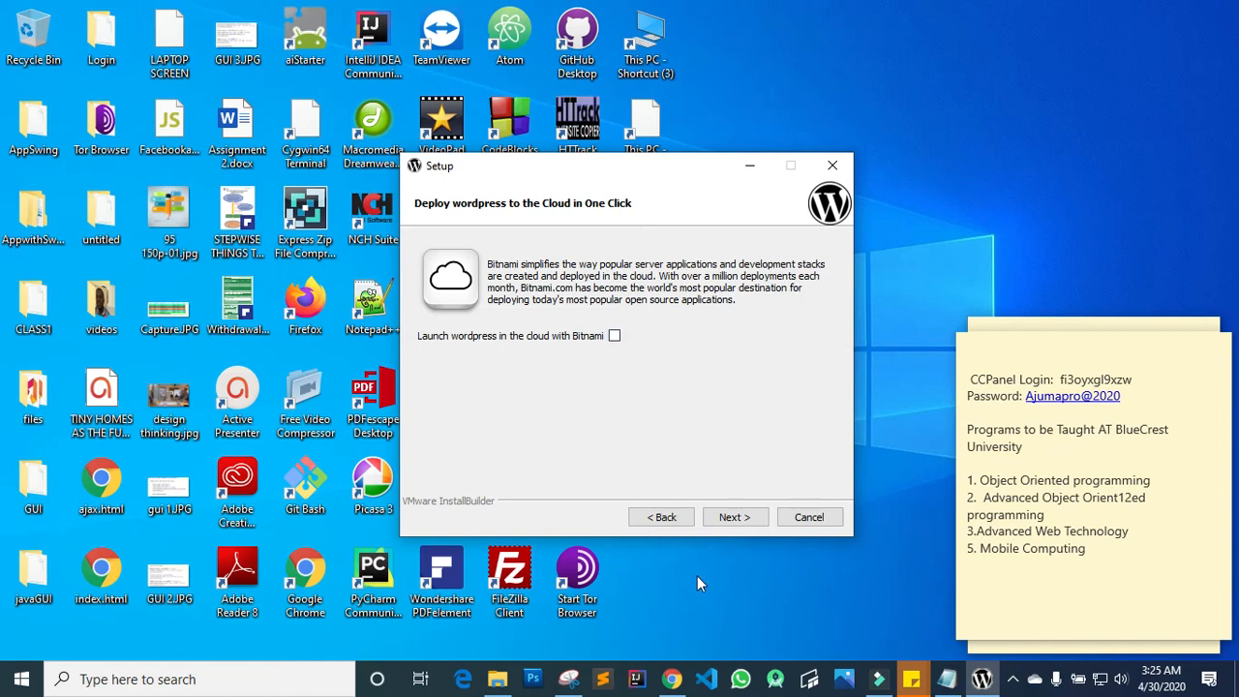
pyautogui.click(739, 521)
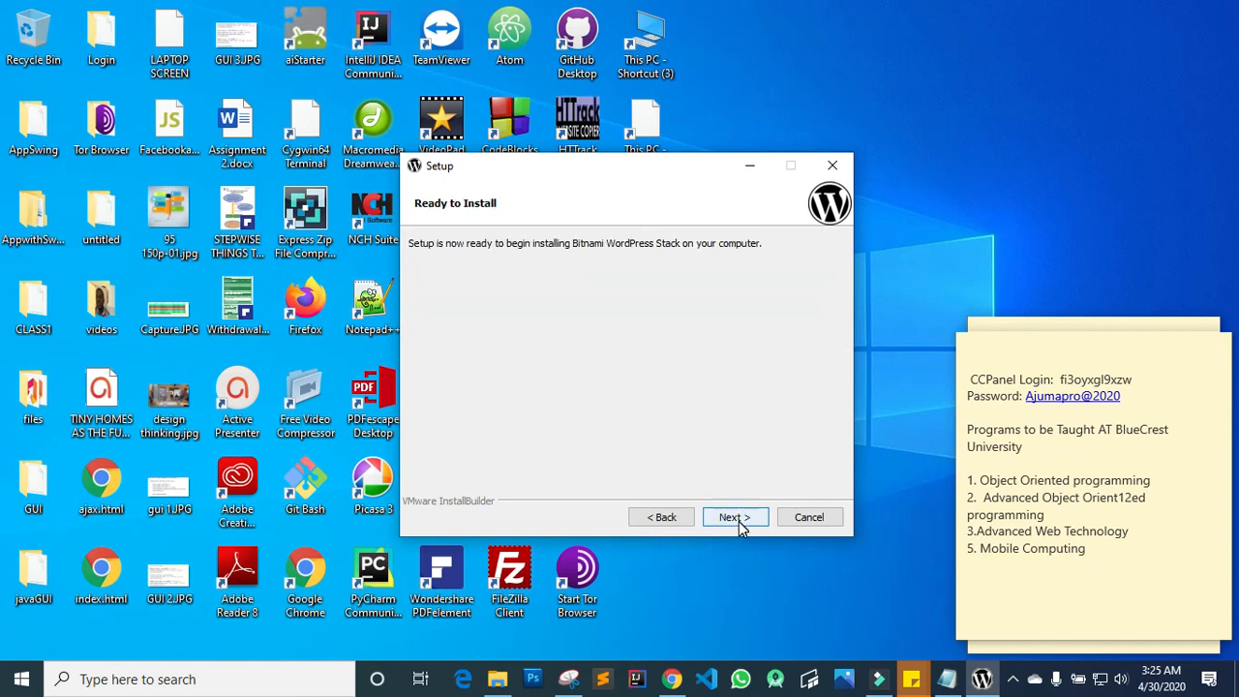
pyautogui.click(739, 518)
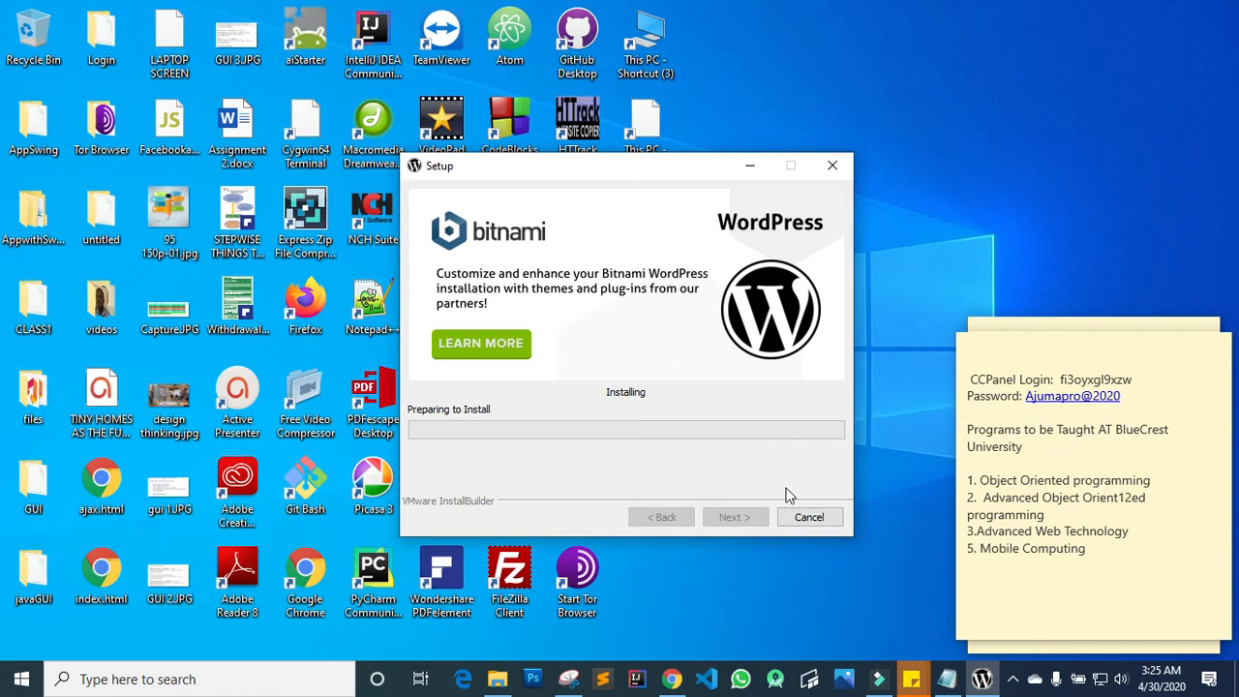
# Open the screen recorder's control panel from the hidden tray icons
pyautogui.click(1011, 679)
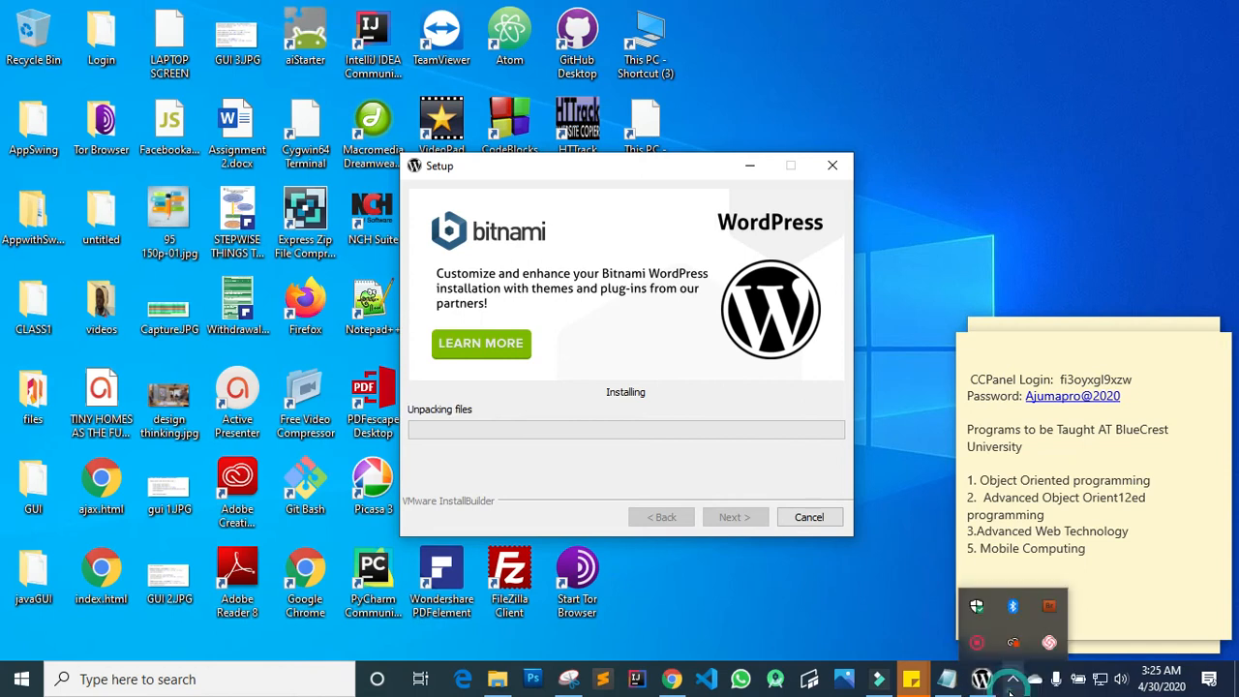
pyautogui.rightClick(983, 642)
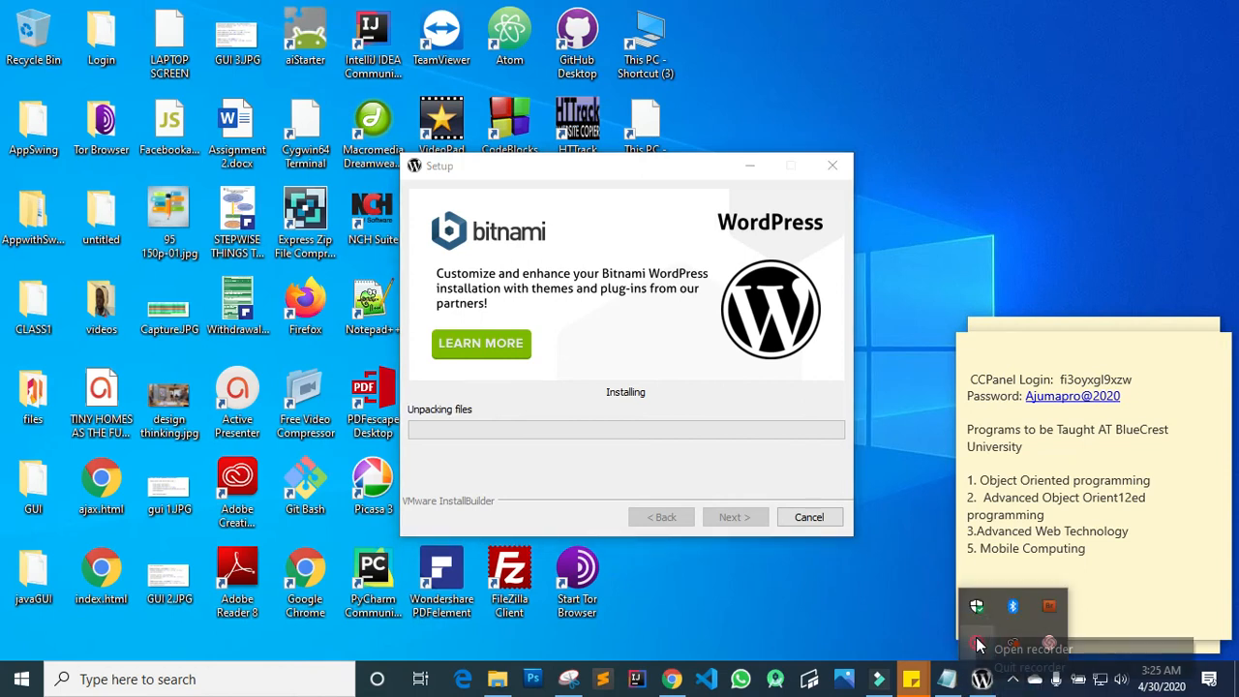
pyautogui.click(983, 648)
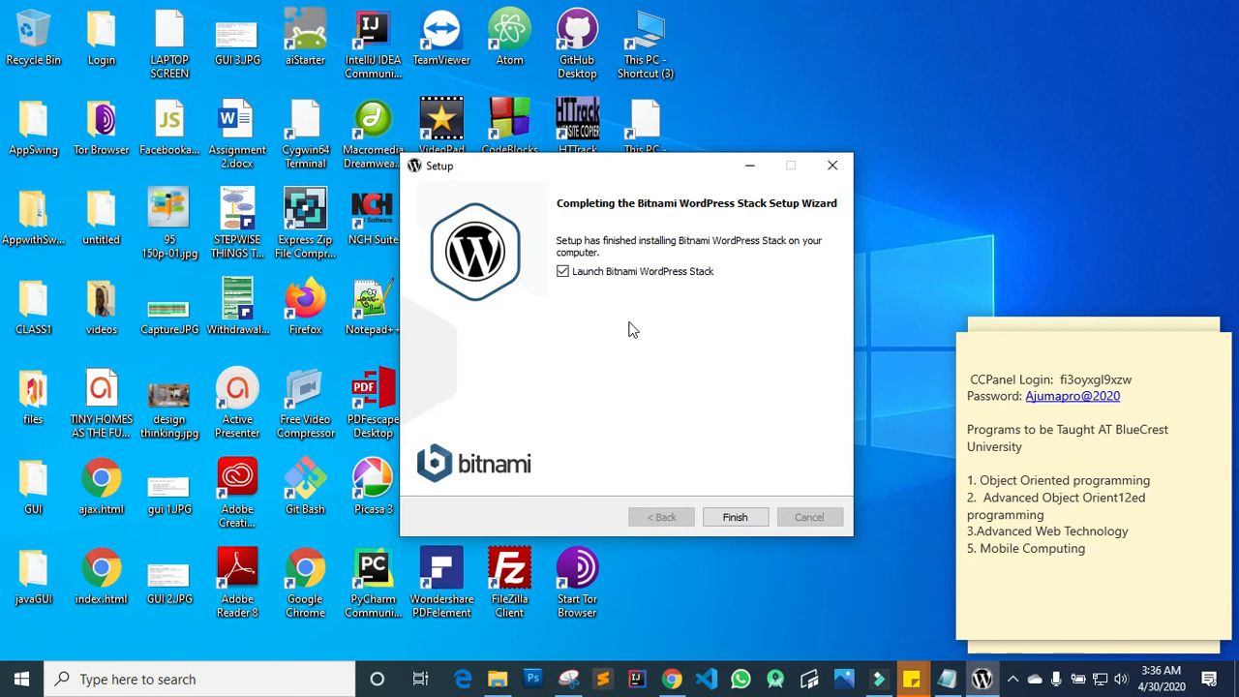
# Finish setup so Chrome opens the 127.0.0.1 'WordPress is now installed' page
pyautogui.click(736, 518)
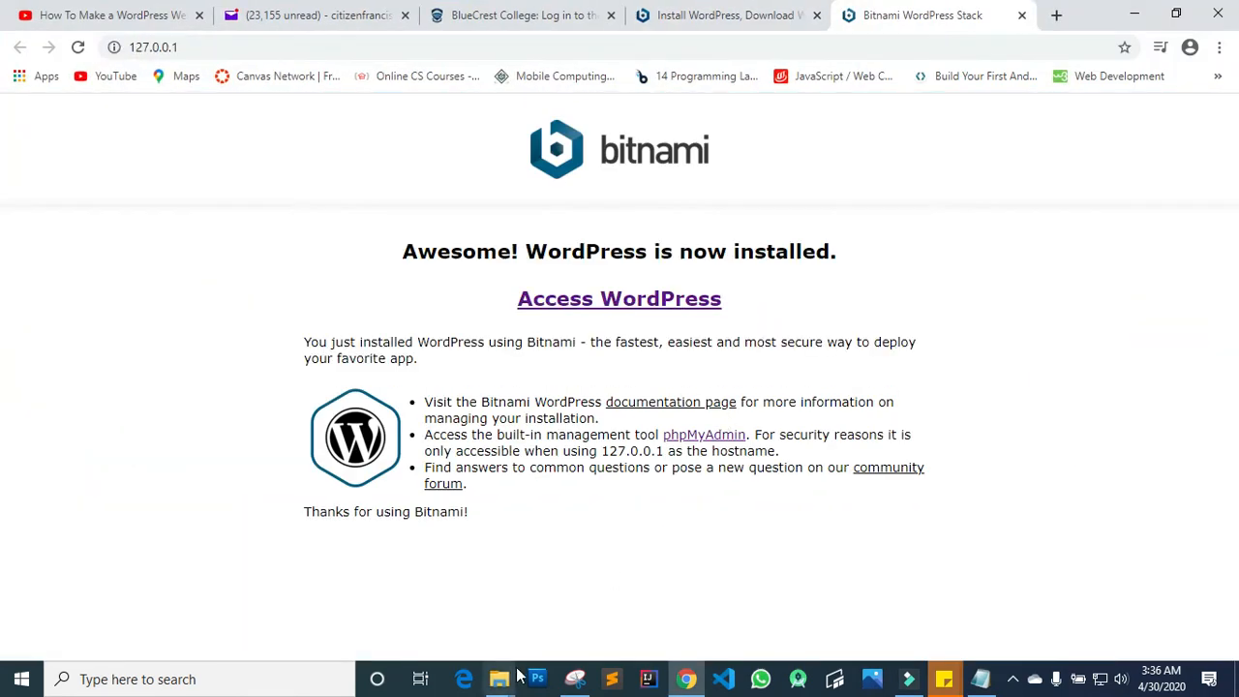
pyautogui.moveTo(500, 683)
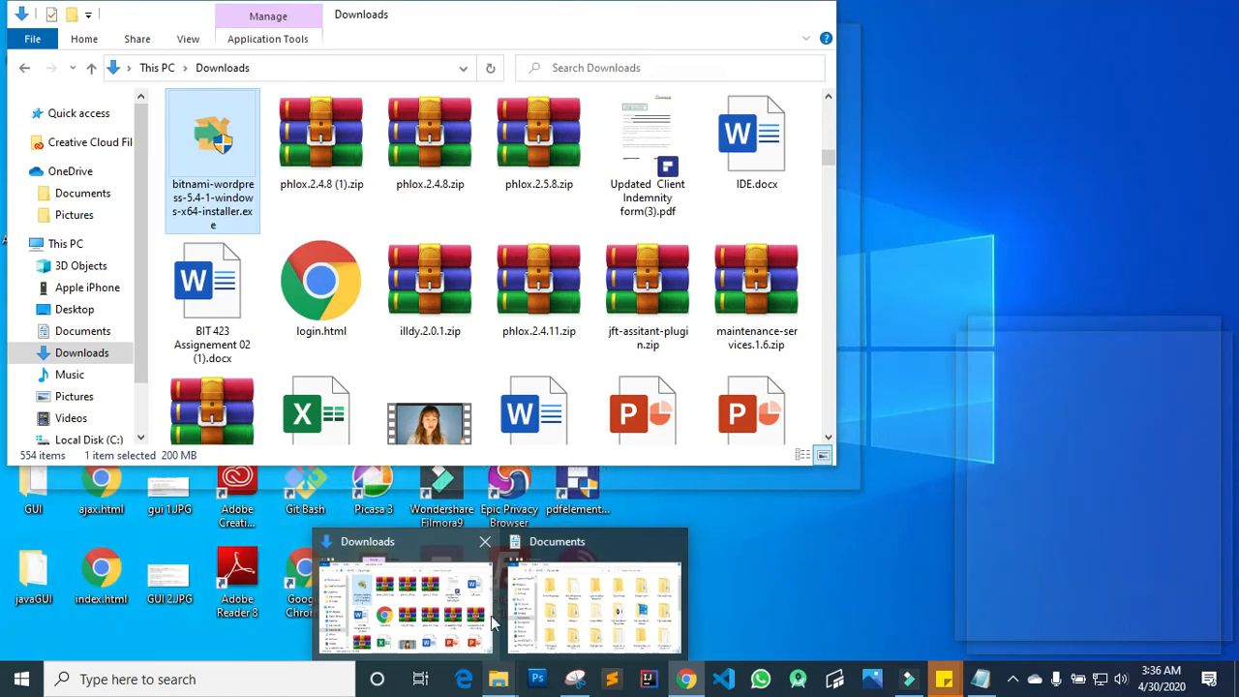
# Browse to C:\Bitnami\wordpress-5.4-1 and run manager-windows.exe
pyautogui.click(569, 620)
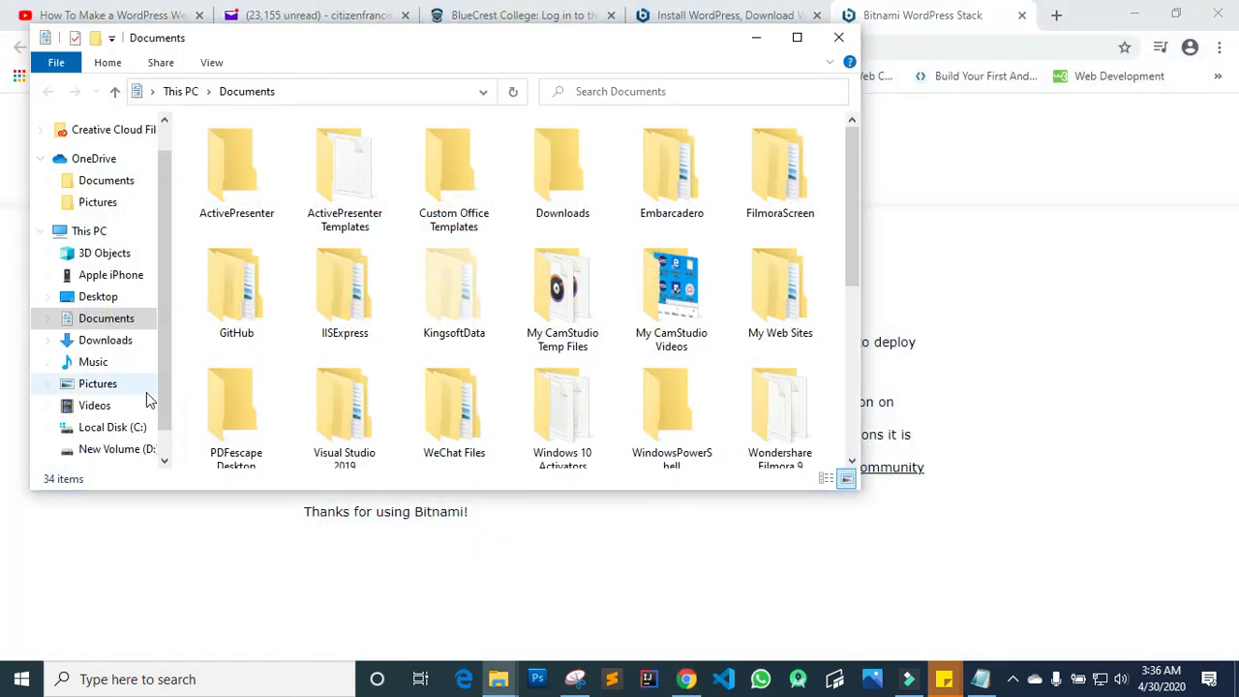
pyautogui.click(117, 427)
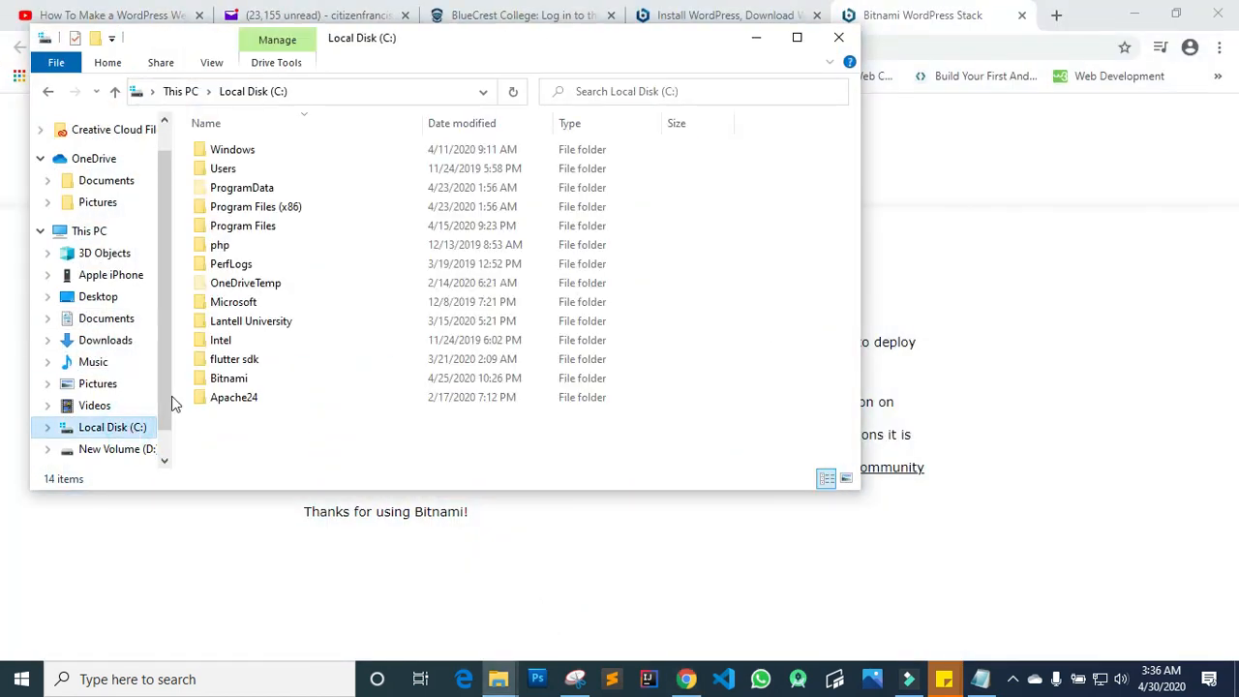
pyautogui.click(232, 384)
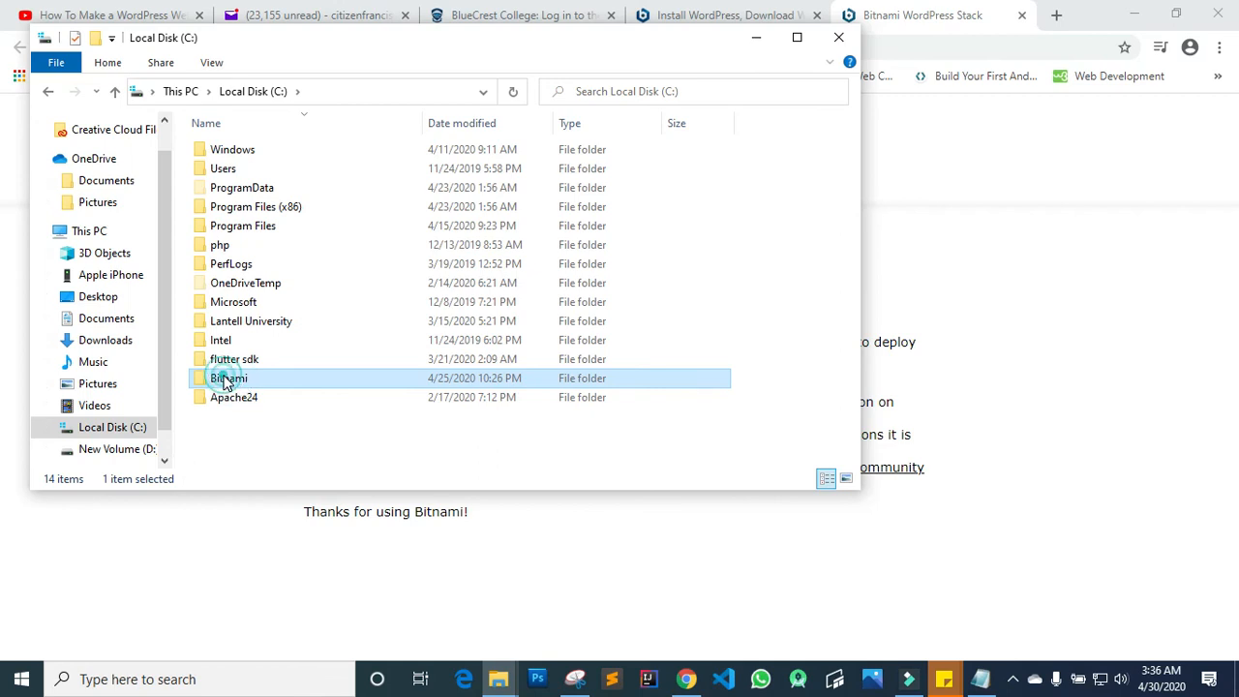
pyautogui.doubleClick(227, 380)
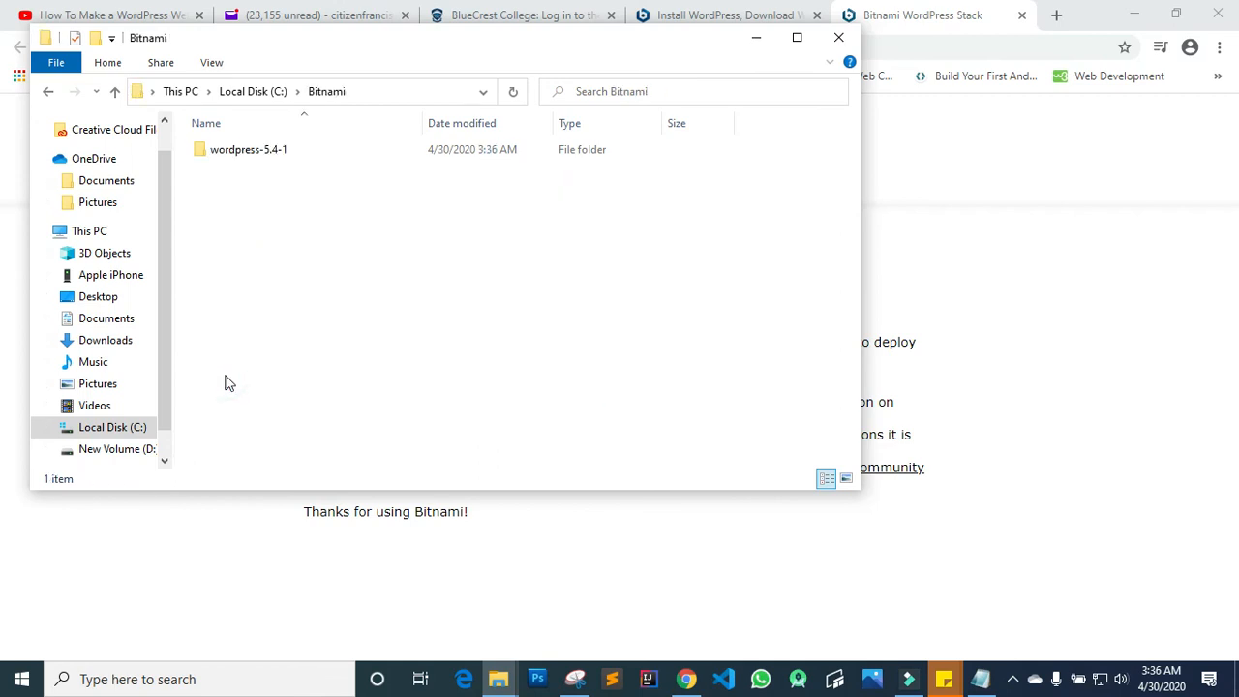
pyautogui.doubleClick(258, 157)
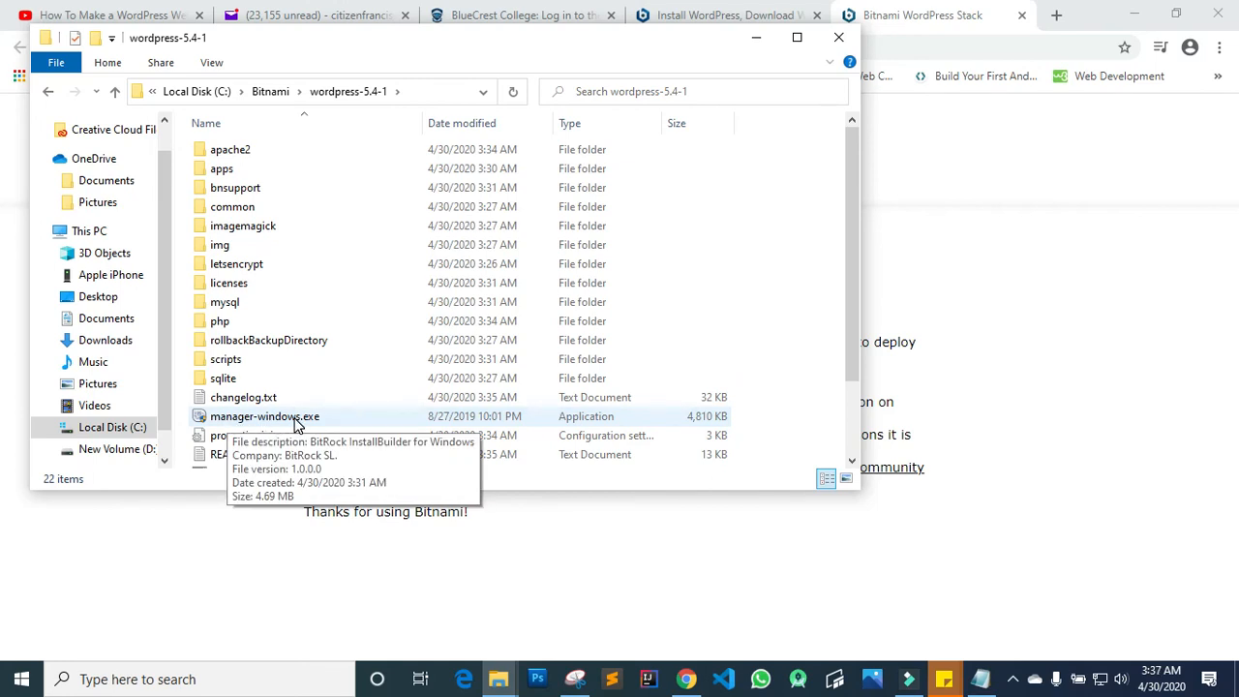
pyautogui.doubleClick(295, 421)
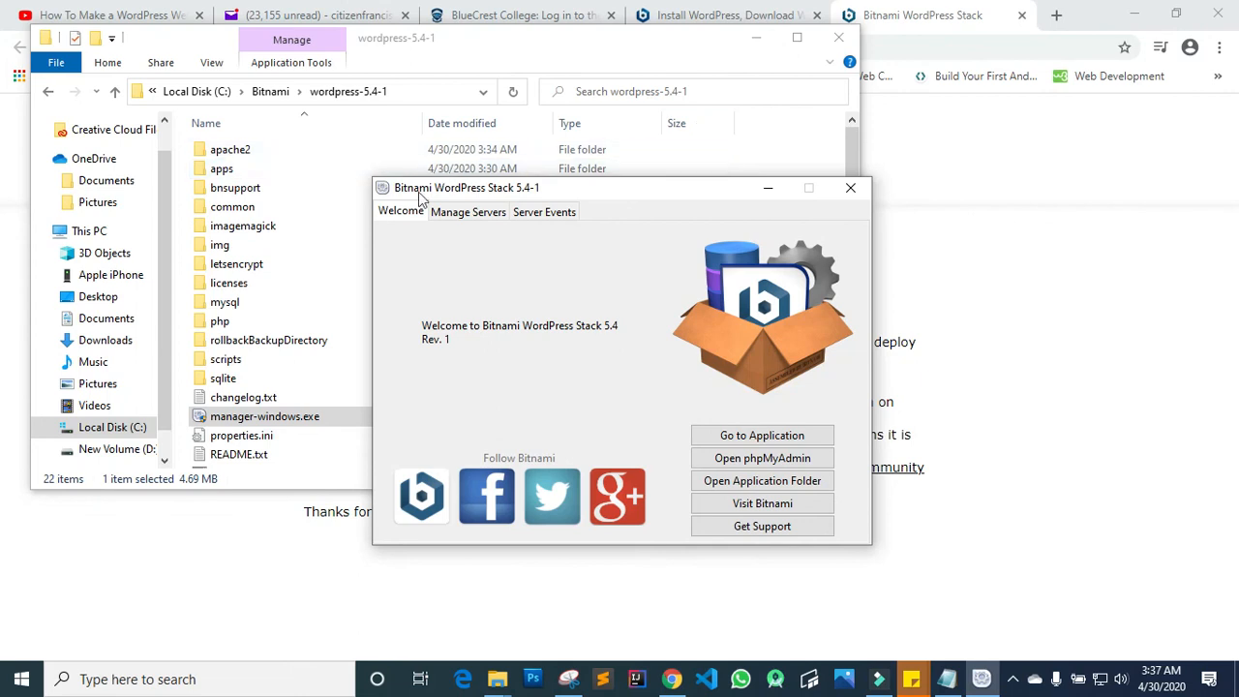
# Choose Go to Application on the manager's Welcome tab to open WordPress in Chrome
pyautogui.click(766, 438)
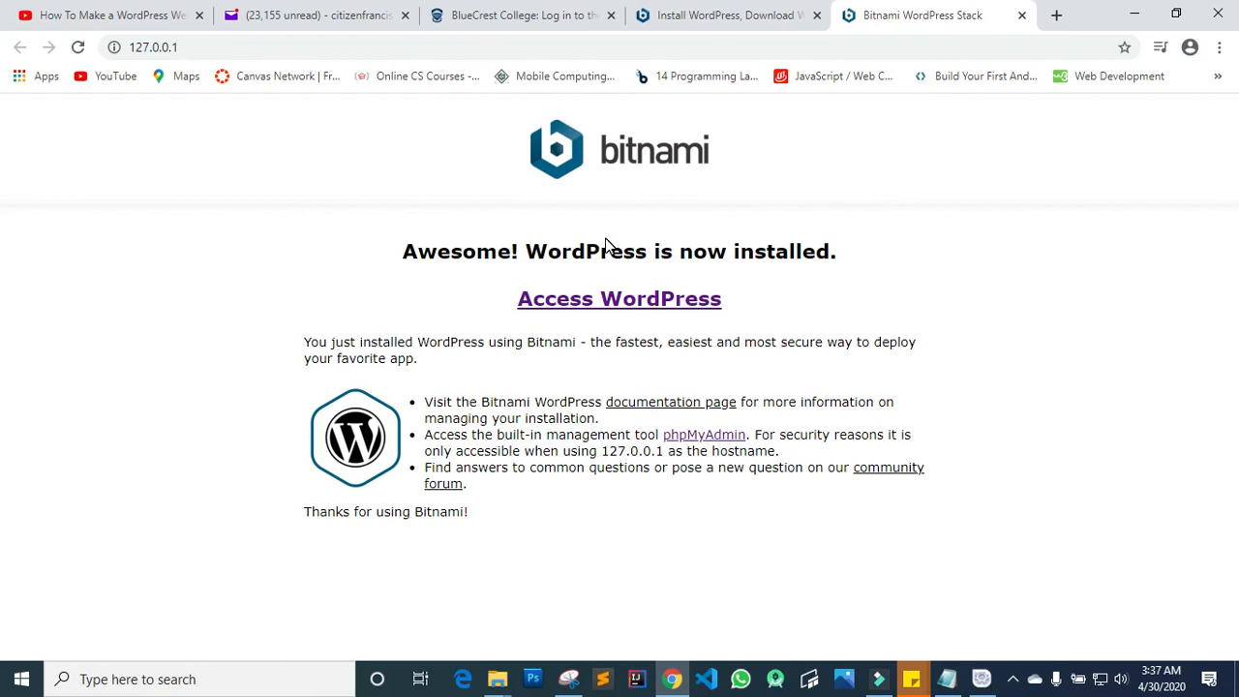
# Follow the Access WordPress link to the local 127.0.0.1/wordpress site
pyautogui.click(627, 308)
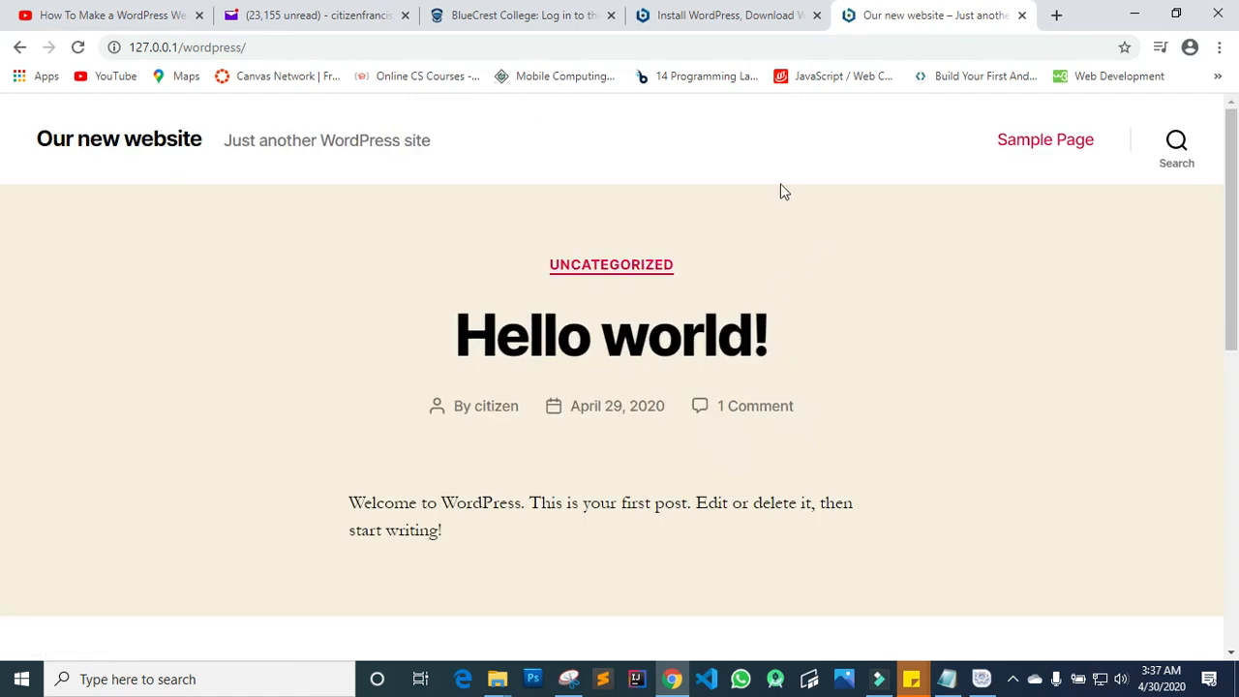
pyautogui.scroll(-10, 996, 213)
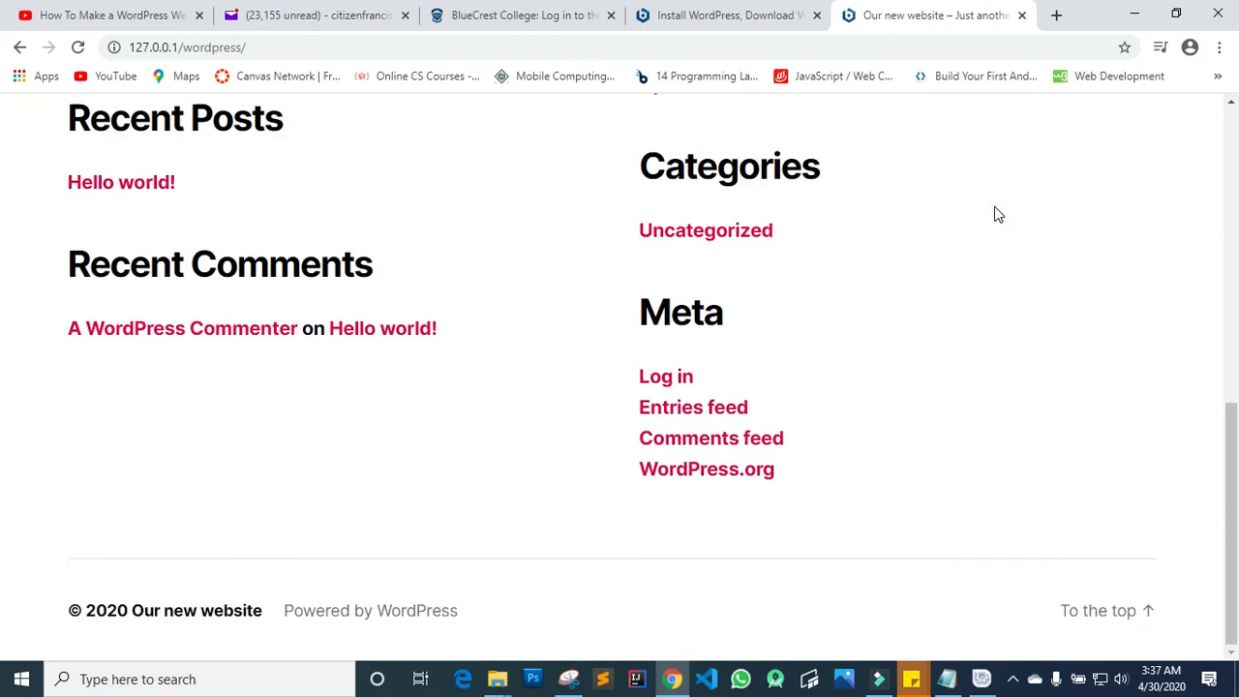
pyautogui.scroll(12, 994, 206)
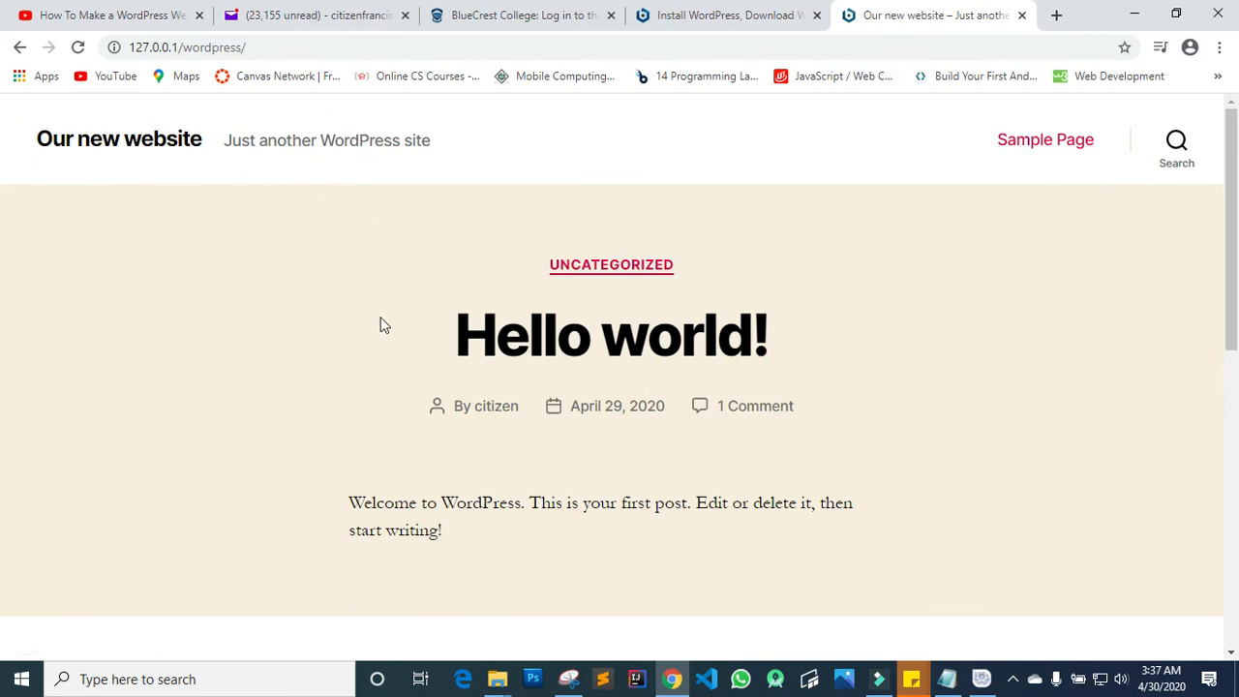
# Return to the 'Our new website' home page and scroll down to the Hello world! post and footer widgets
pyautogui.click(138, 135)
pyautogui.scroll(-10, 581, 372)
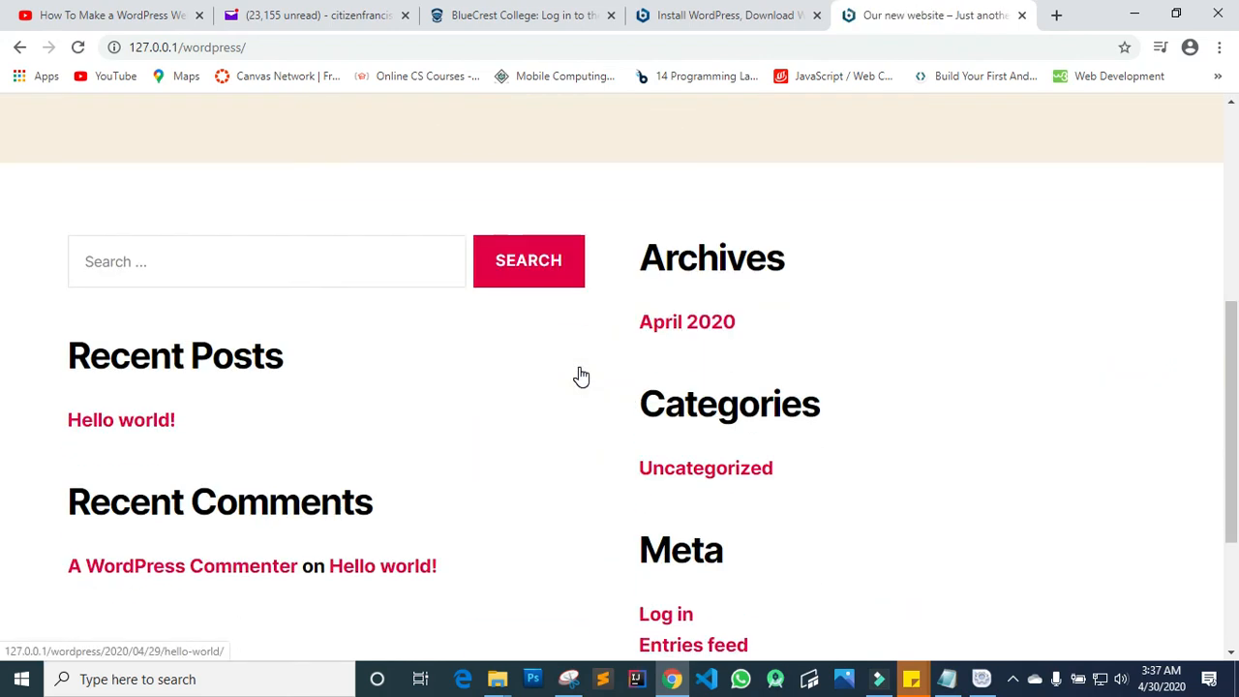
pyautogui.scroll(10, 581, 375)
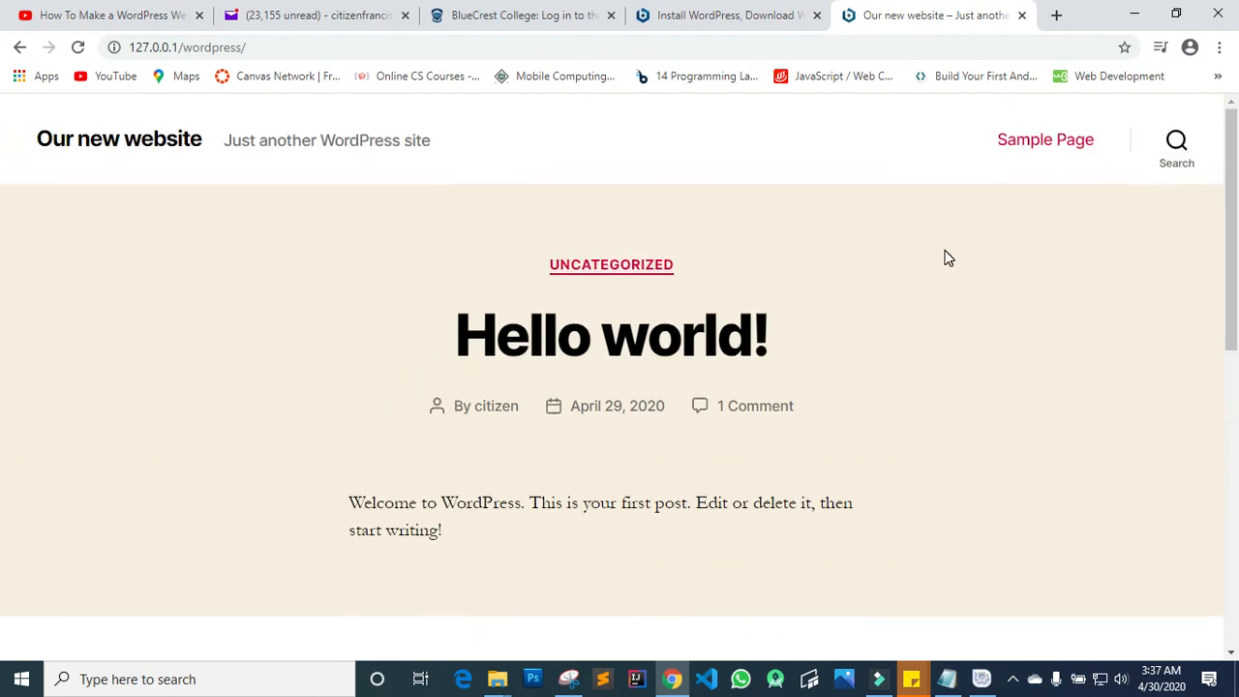
pyautogui.scroll(-10, 945, 258)
pyautogui.scroll(10, 946, 257)
pyautogui.scroll(-10, 909, 376)
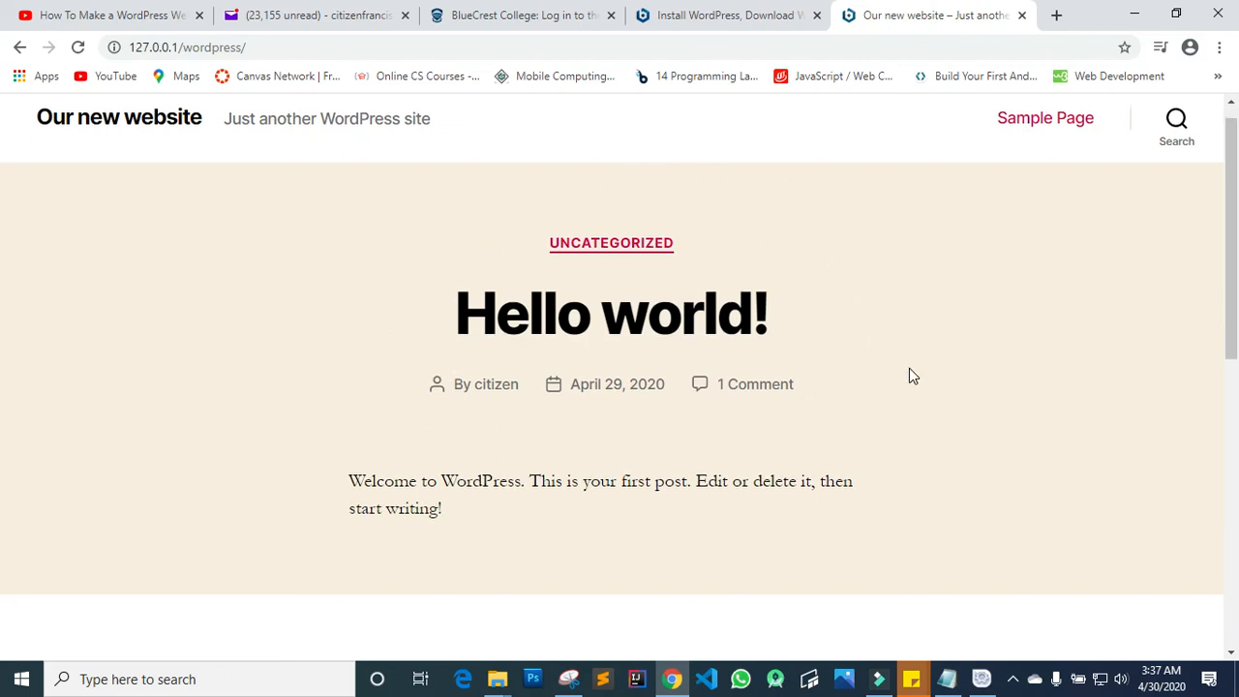
pyautogui.scroll(-2, 908, 376)
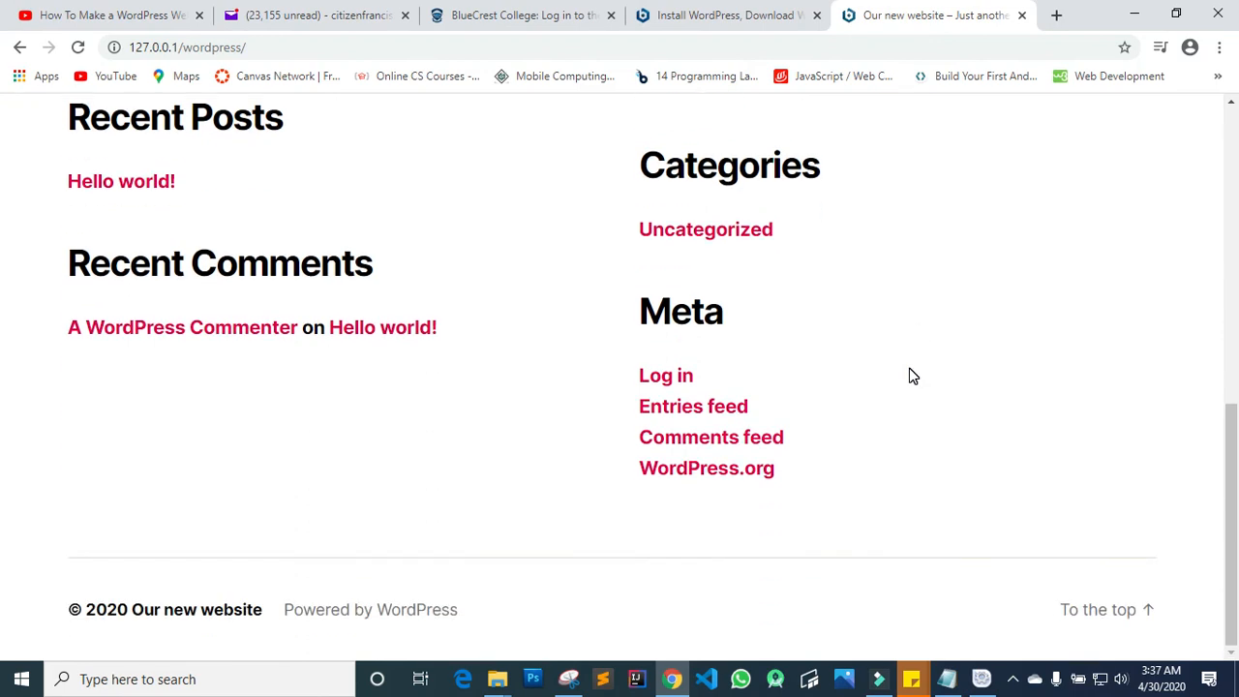
pyautogui.scroll(12, 910, 375)
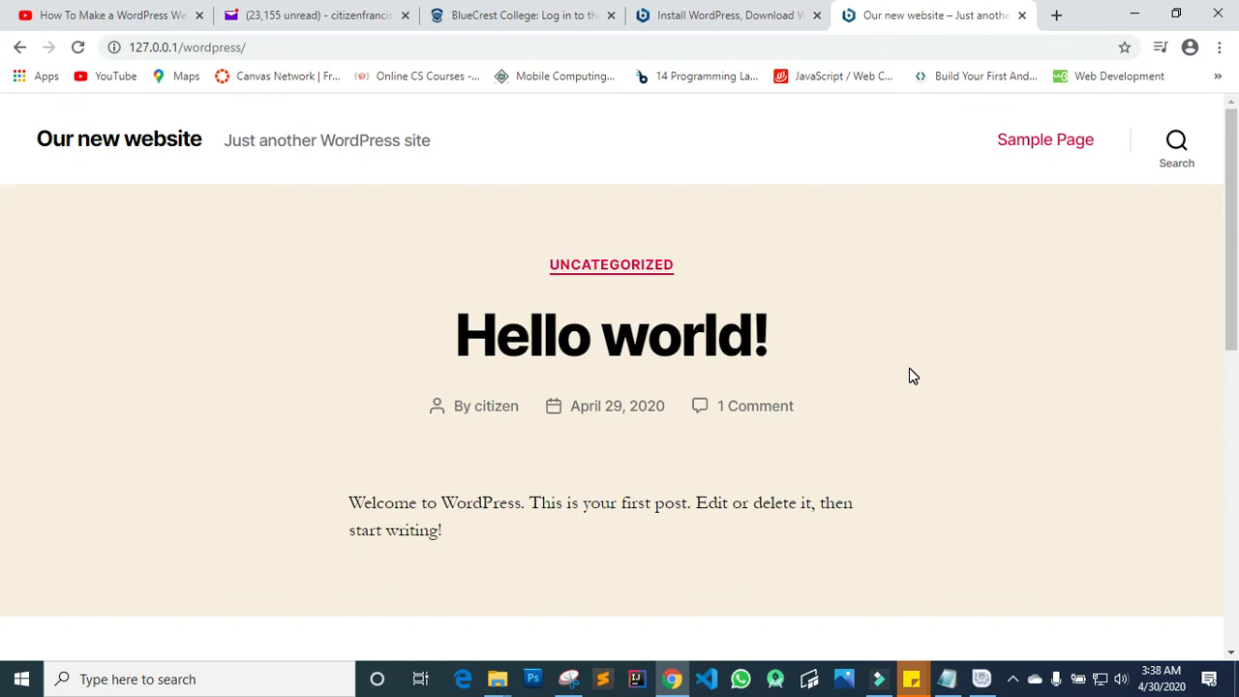
pyautogui.scroll(-4, 909, 376)
pyautogui.scroll(-3, 909, 375)
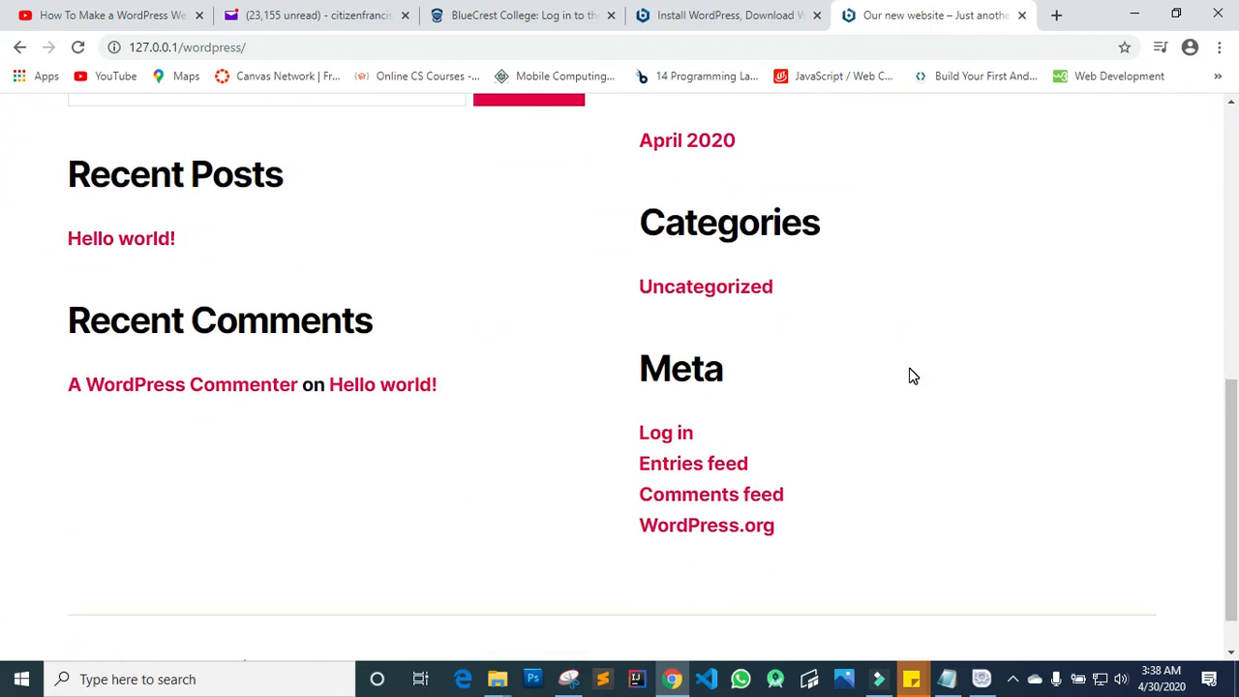
pyautogui.scroll(-1, 909, 376)
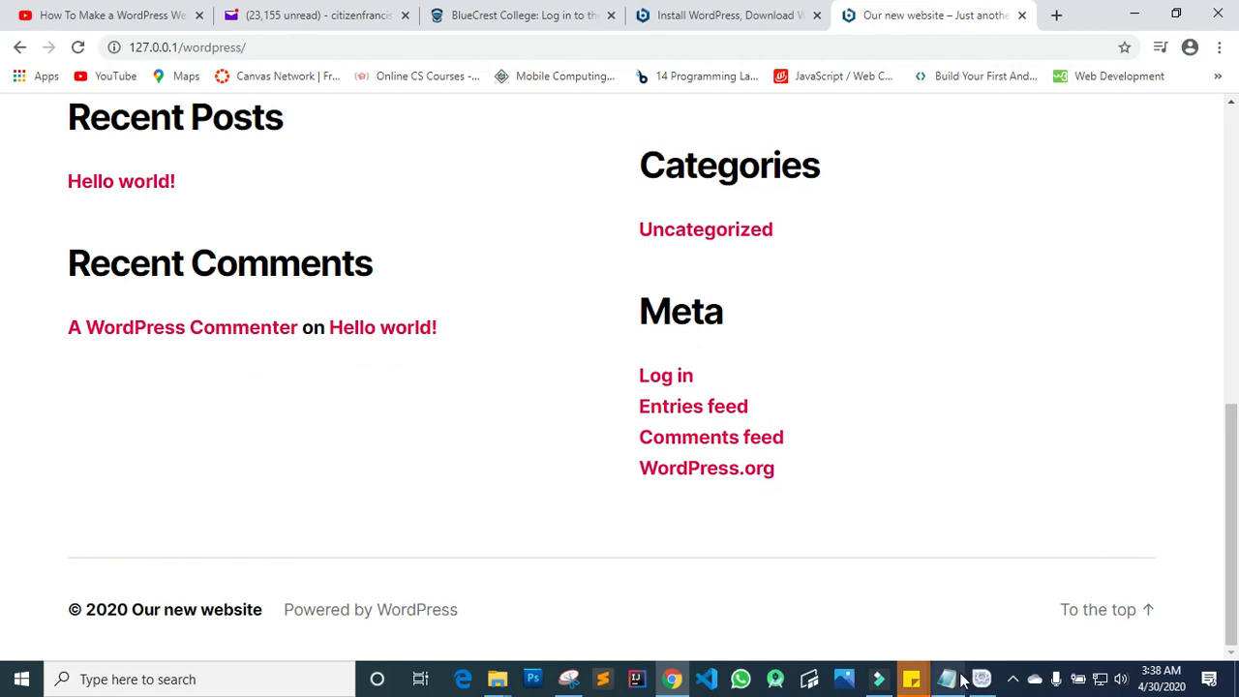
# Use the screen recorder's menu from the hidden tray icons
pyautogui.moveTo(984, 688)
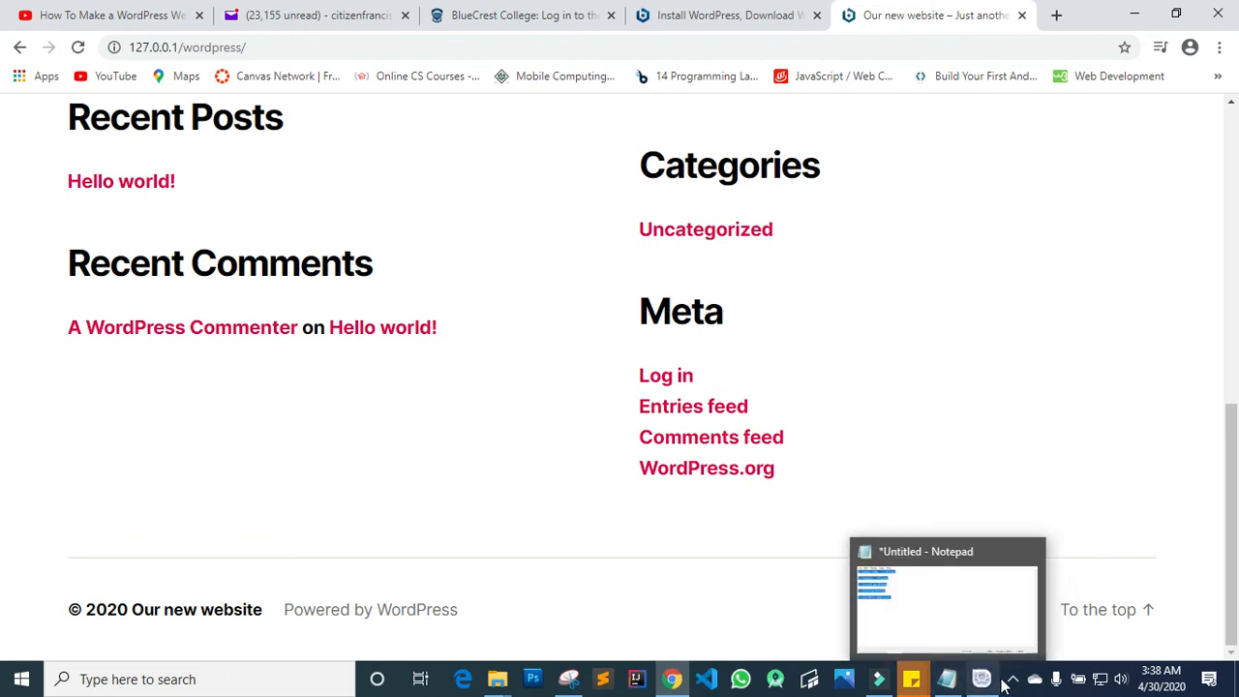
pyautogui.click(1013, 679)
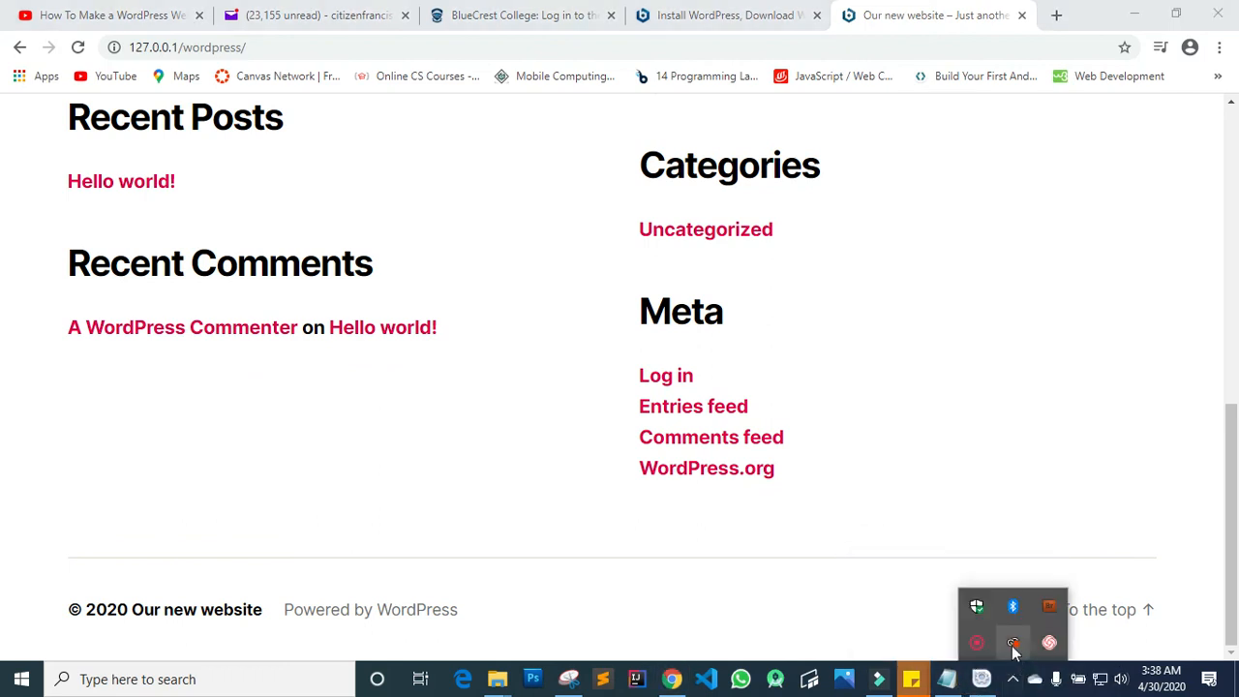
pyautogui.rightClick(977, 646)
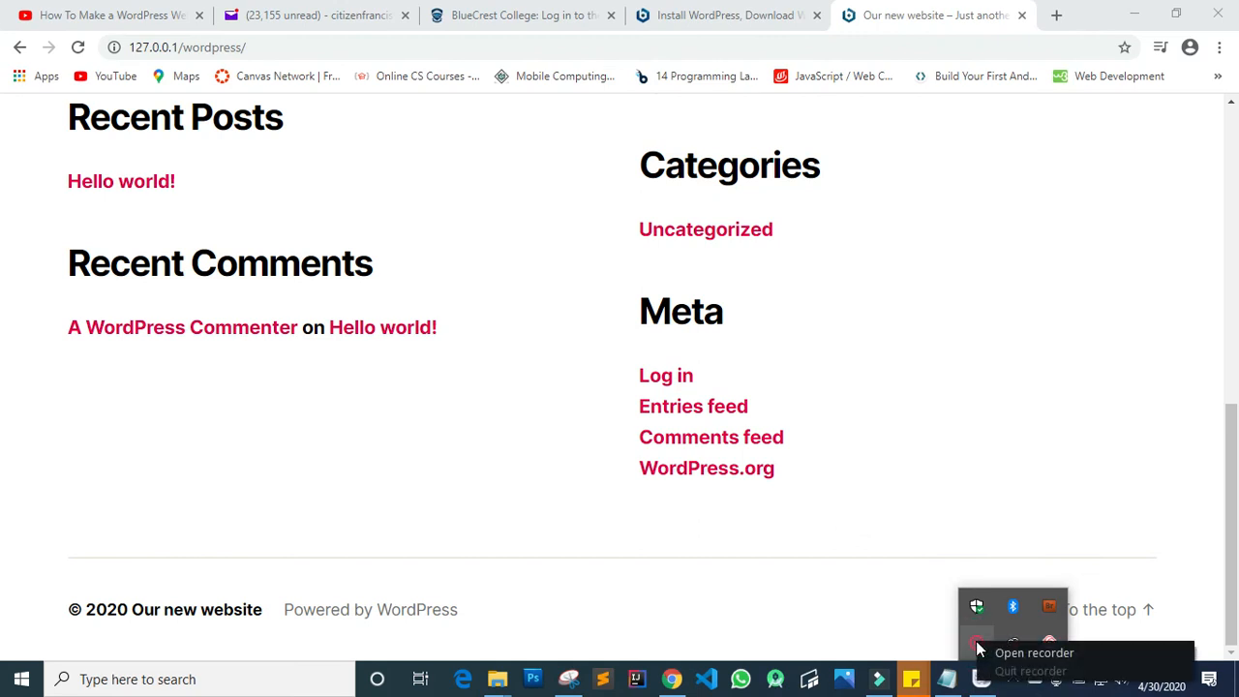
pyautogui.click(1031, 653)
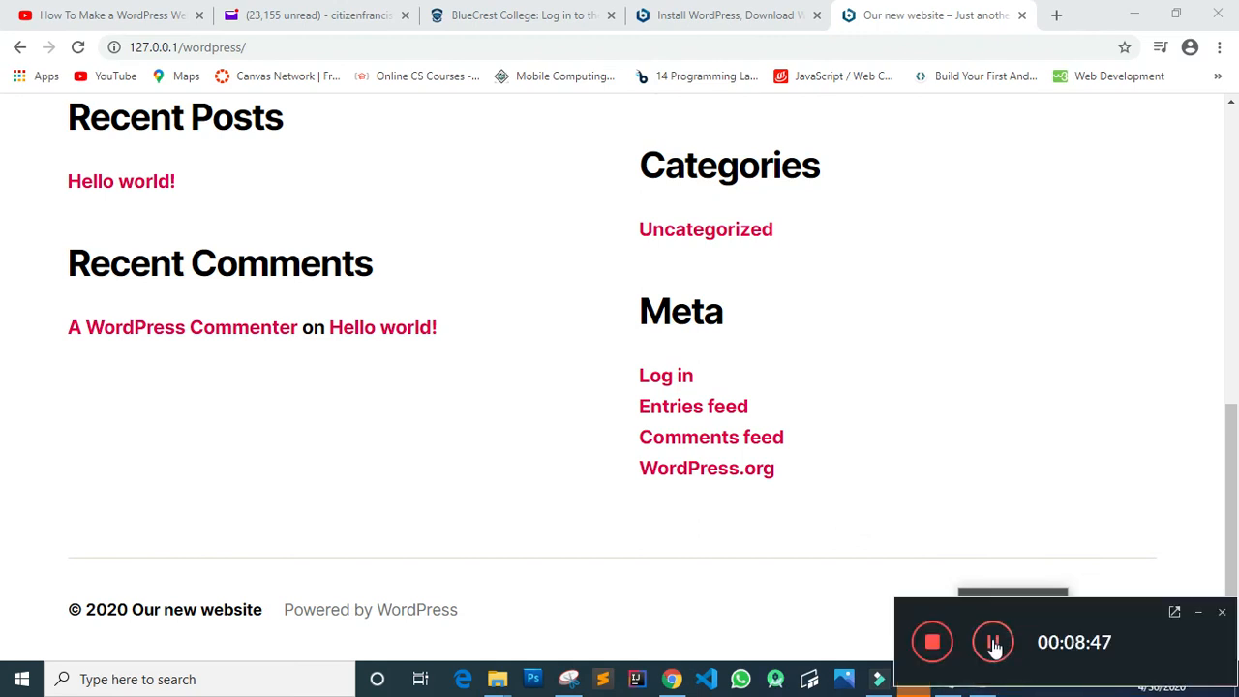